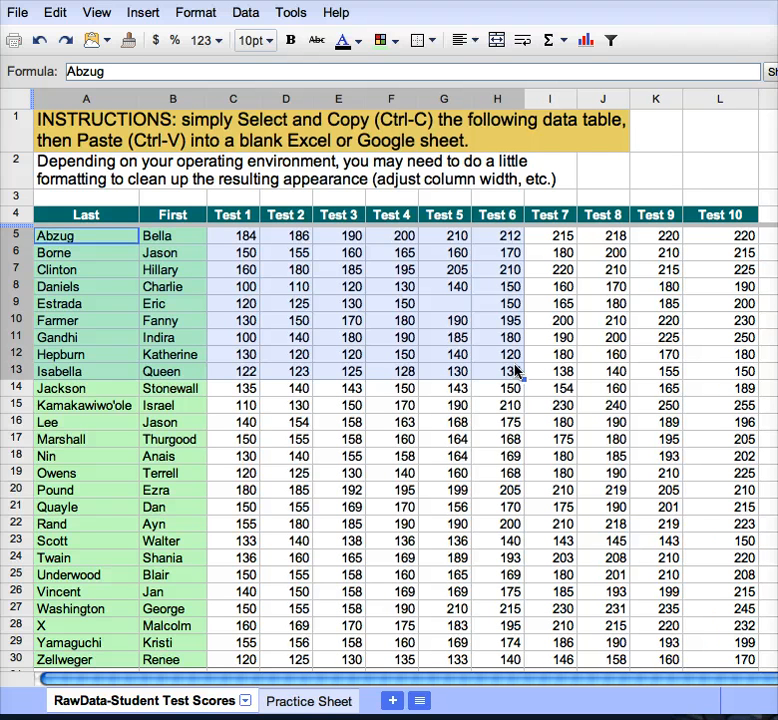
Copy the selected student names and Test 1–6 scores in A5:H13 and paste them into a new sheet starting at A2.
{"action": "key", "text": "ctrl+c"}
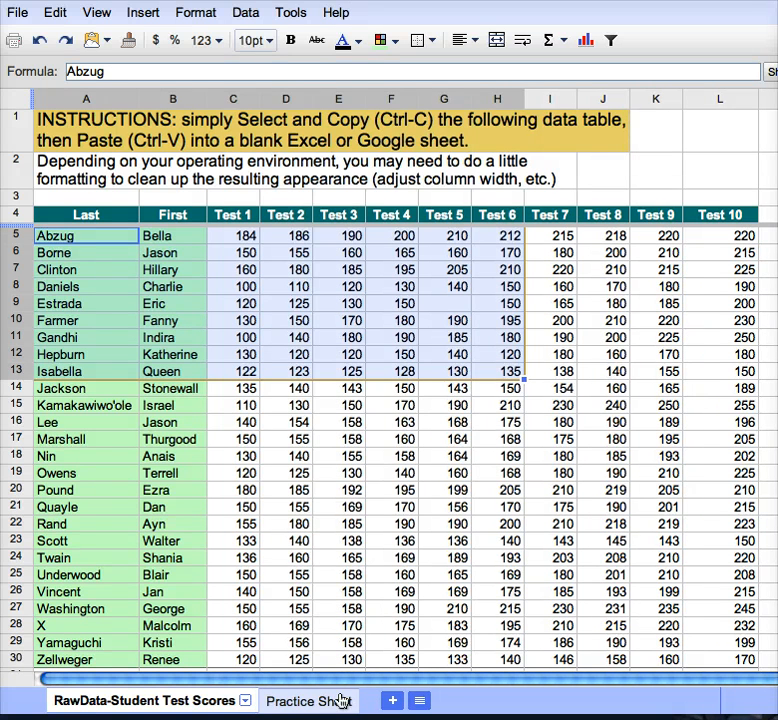
{"action": "left_click", "coordinate": [395, 704]}
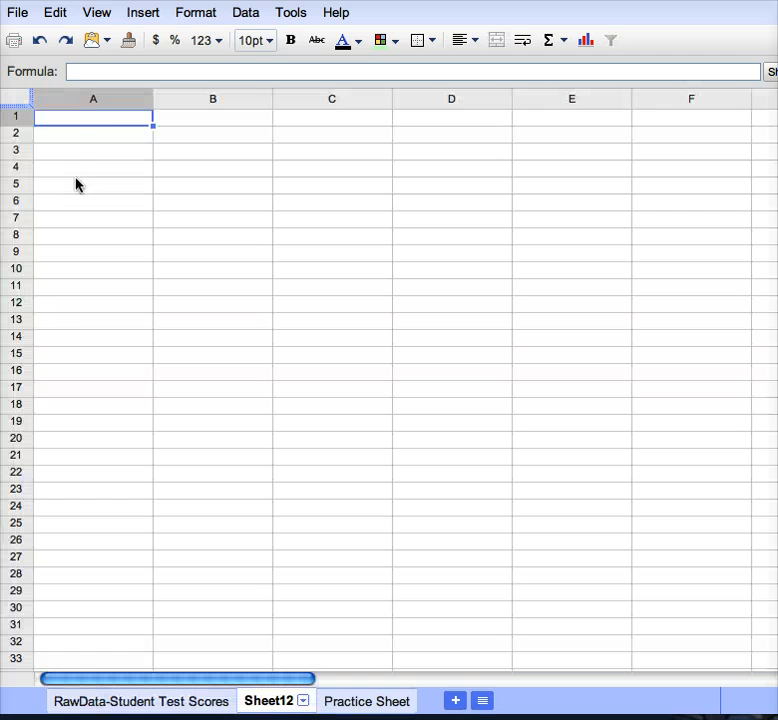
{"action": "left_click", "coordinate": [80, 136]}
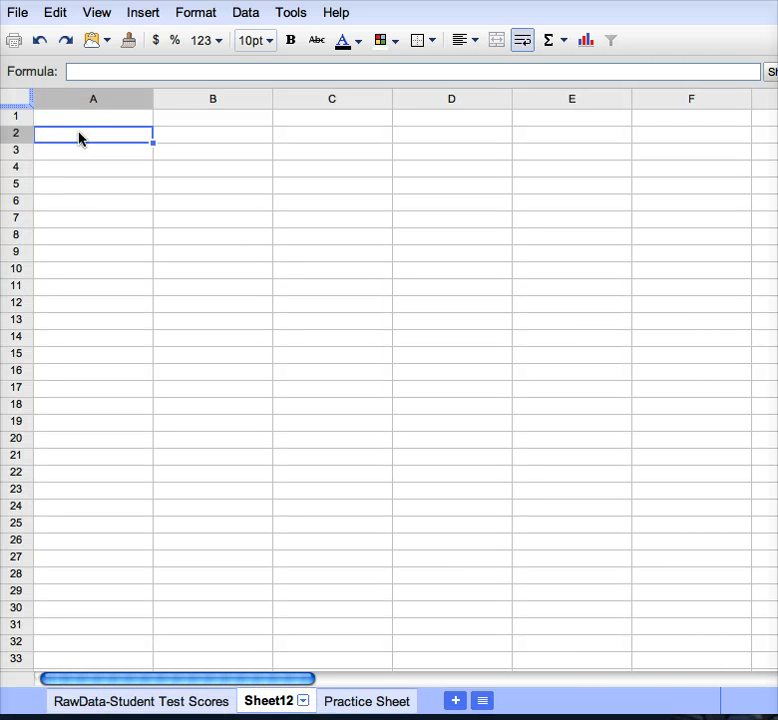
{"action": "key", "text": "ctrl+v"}
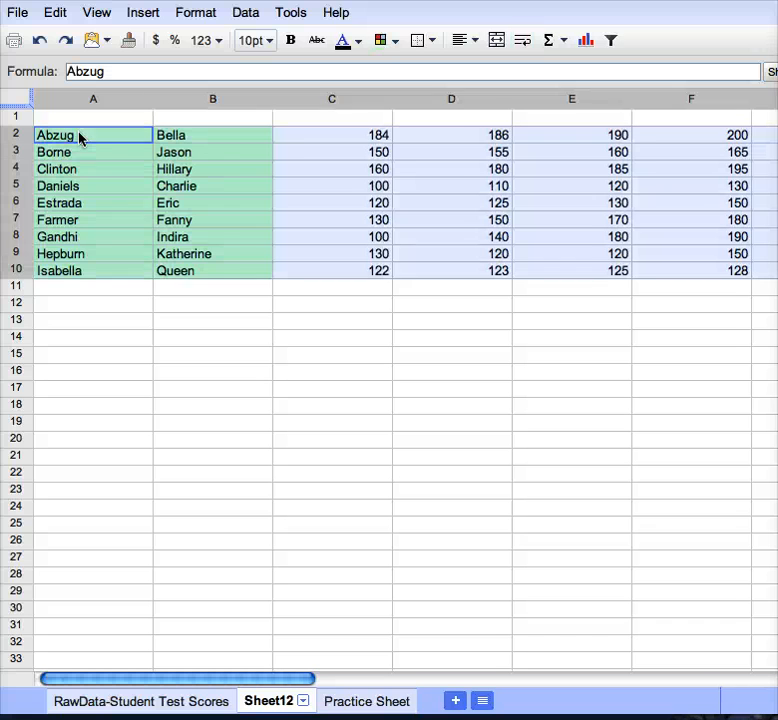
{"action": "left_click", "coordinate": [257, 340]}
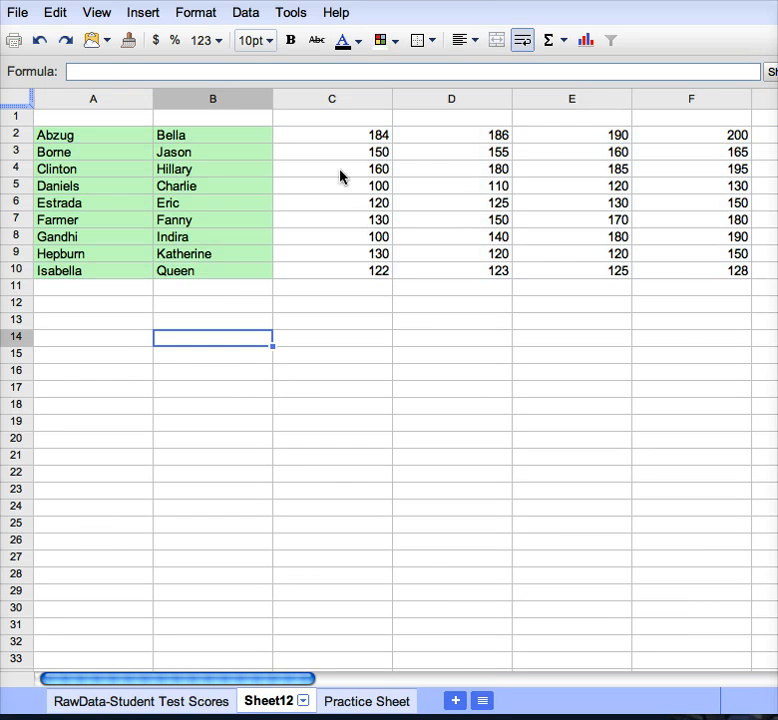
Reduce columns C through H to one equal, narrower width so all the scores fit beside the name columns.
{"action": "left_click", "coordinate": [340, 100]}
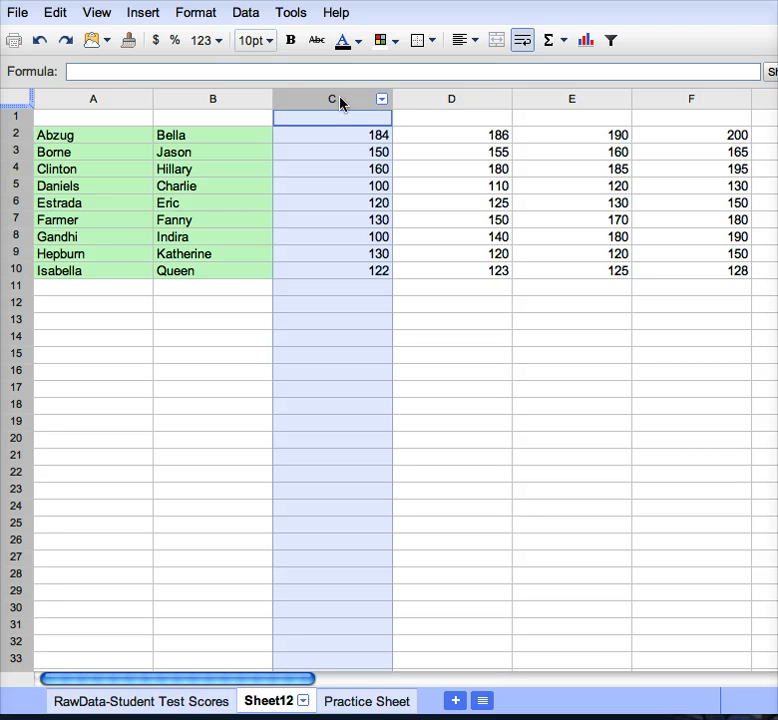
{"action": "key", "text": "shift+Right"}
{"action": "key", "text": "shift+Right"}
{"action": "key", "text": "shift+Right"}
{"action": "key", "text": "shift+Right"}
{"action": "key", "text": "shift+Right"}
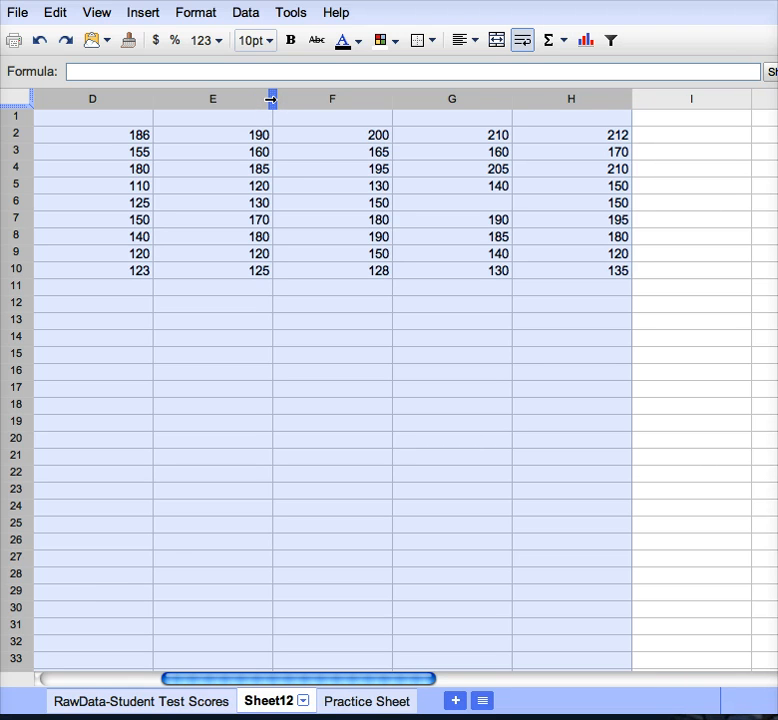
{"action": "left_click_drag", "start_coordinate": [270, 98], "coordinate": [212, 98]}
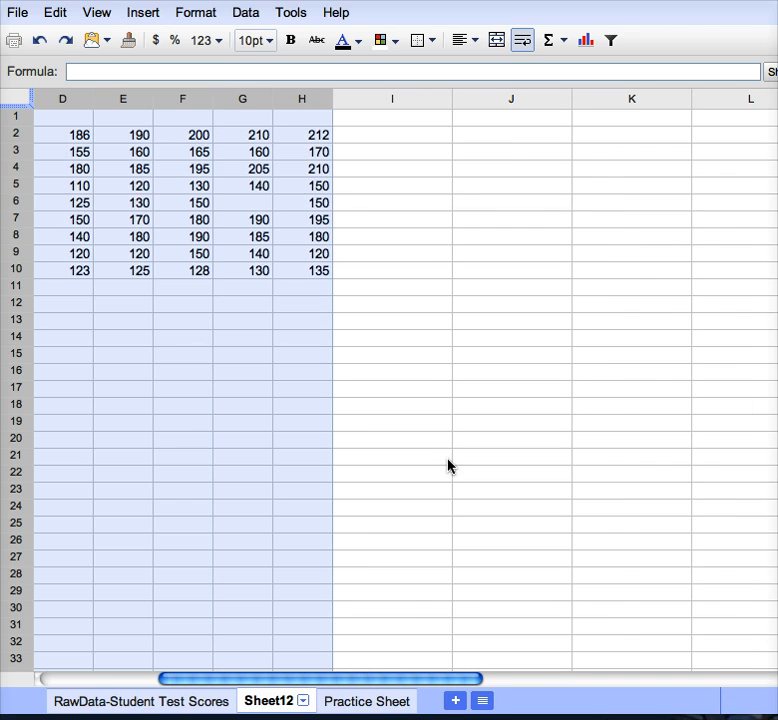
{"action": "left_click_drag", "start_coordinate": [354, 686], "coordinate": [193, 686]}
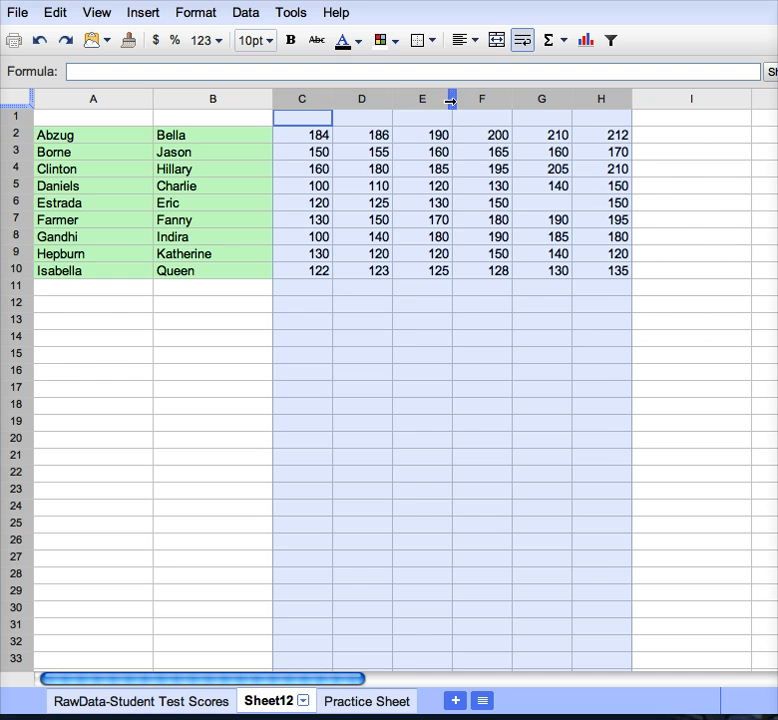
{"action": "left_click_drag", "start_coordinate": [451, 100], "coordinate": [464, 100]}
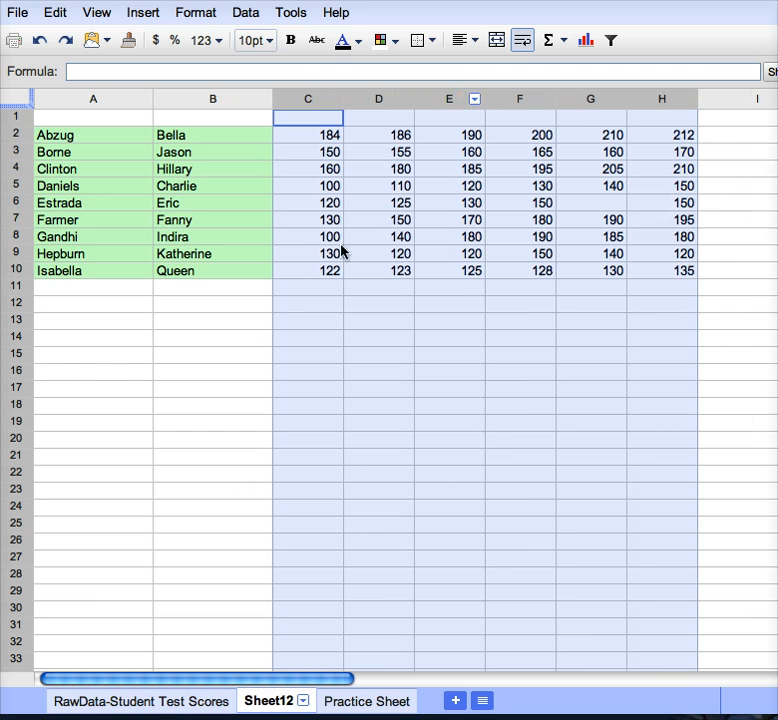
{"action": "left_click", "coordinate": [378, 311]}
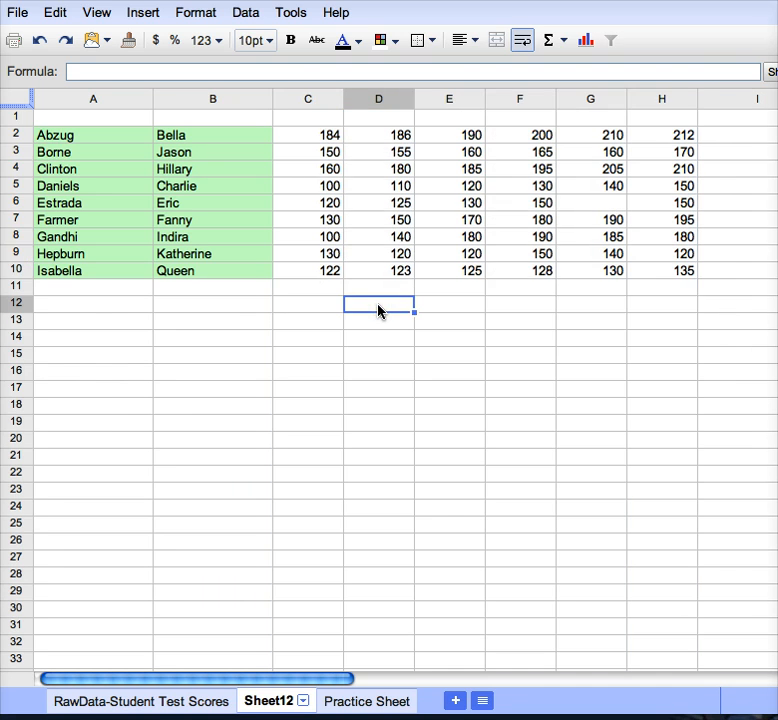
Calculate the overall average of all scores in cell D12 with AVERAGE over C2:H10.
{"action": "left_click", "coordinate": [549, 42]}
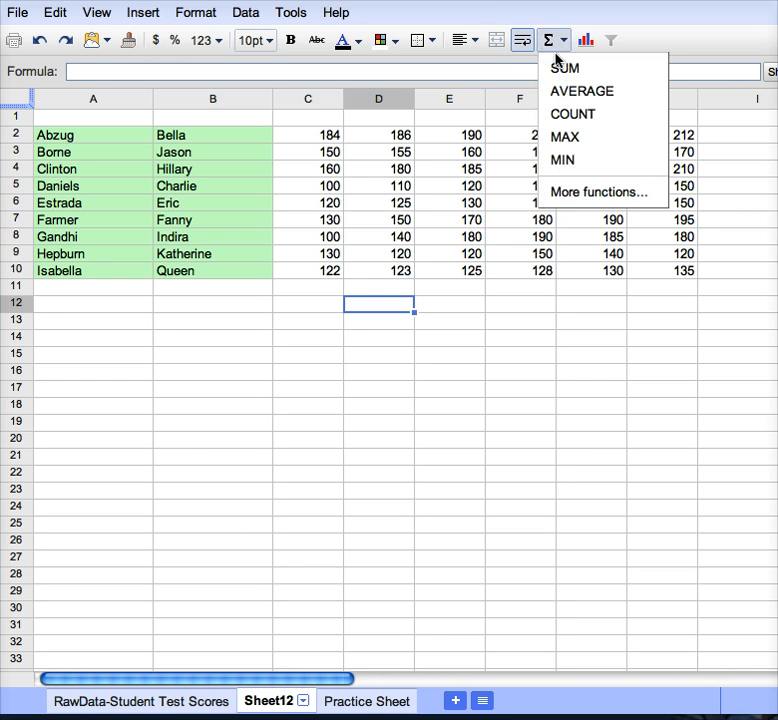
{"action": "left_click", "coordinate": [563, 93]}
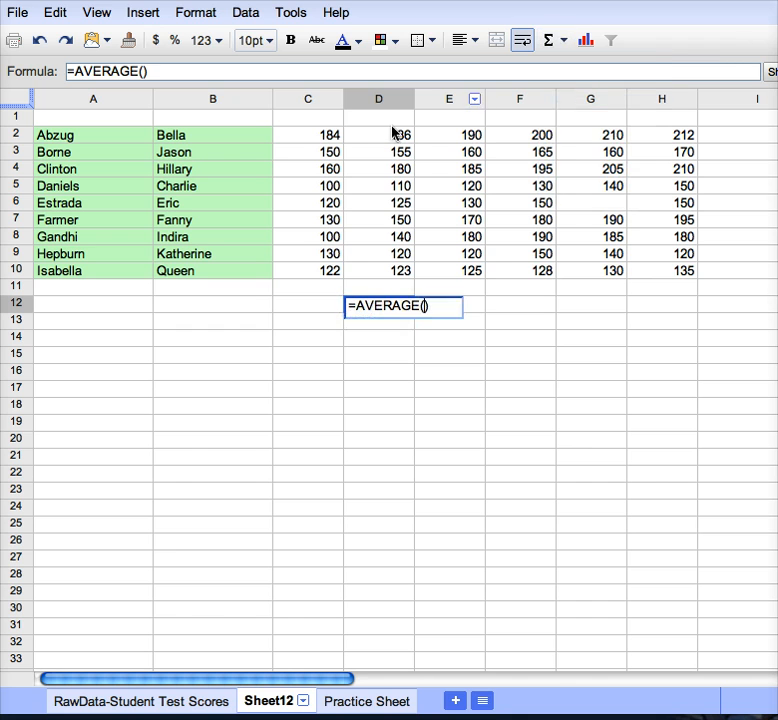
{"action": "left_click_drag", "start_coordinate": [340, 135], "coordinate": [636, 272]}
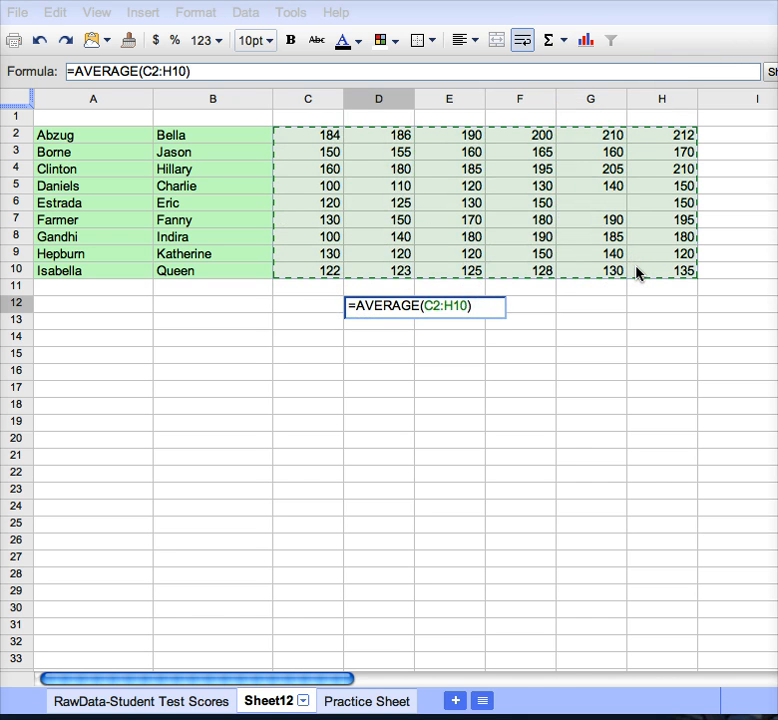
{"action": "key", "text": "Return"}
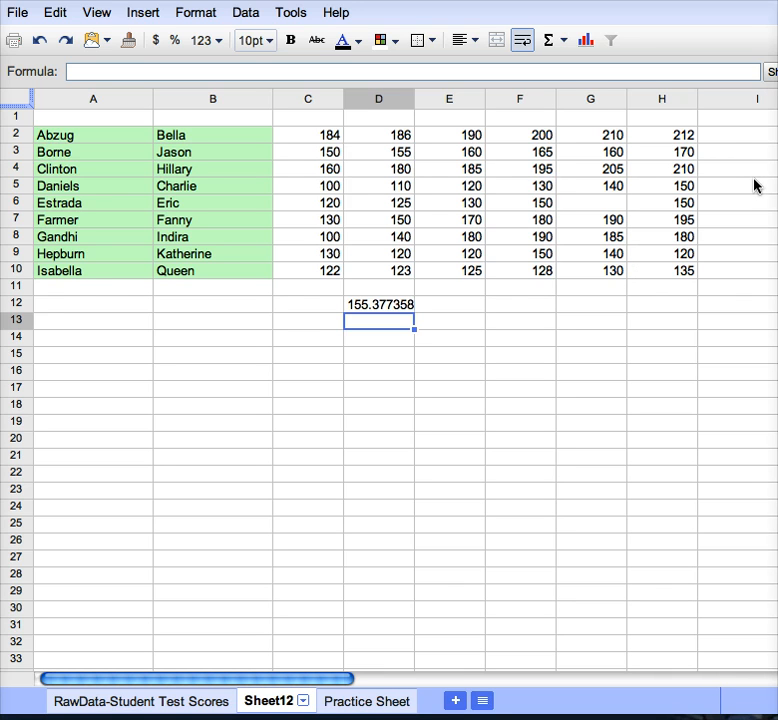
Narrow column I slightly and calculate the first student's average in I2 with AVERAGE over C2:H2.
{"action": "left_click", "coordinate": [736, 138]}
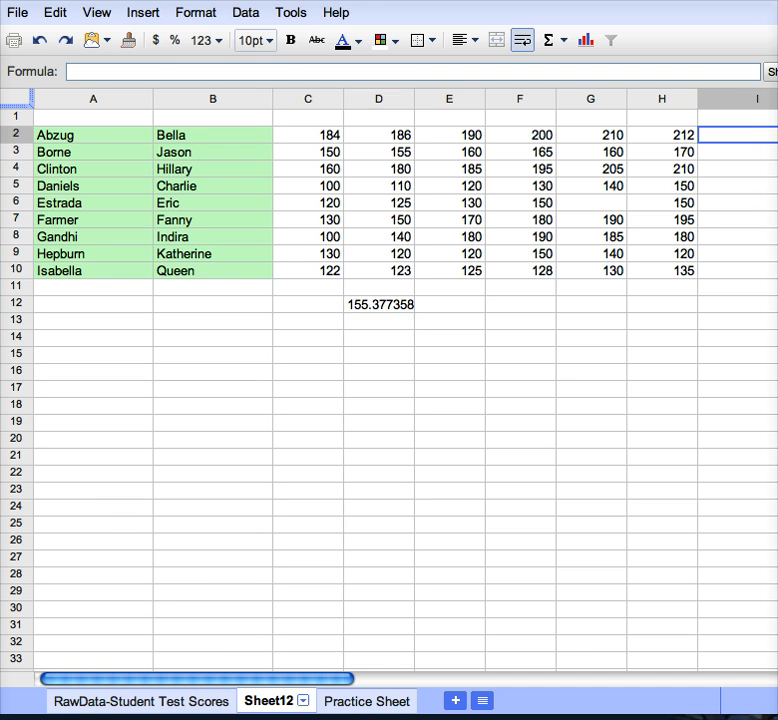
{"action": "left_click_drag", "start_coordinate": [777, 100], "coordinate": [762, 99]}
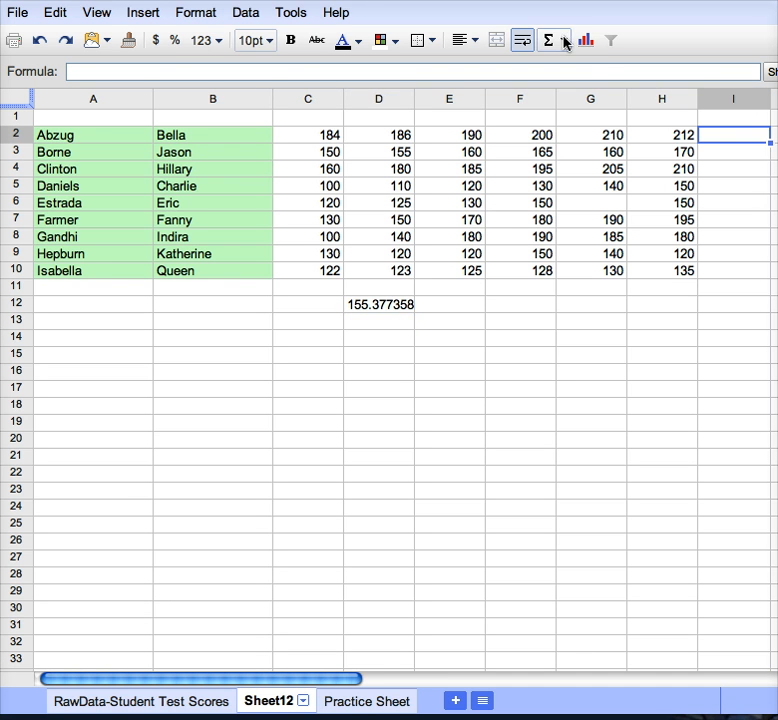
{"action": "left_click", "coordinate": [550, 42]}
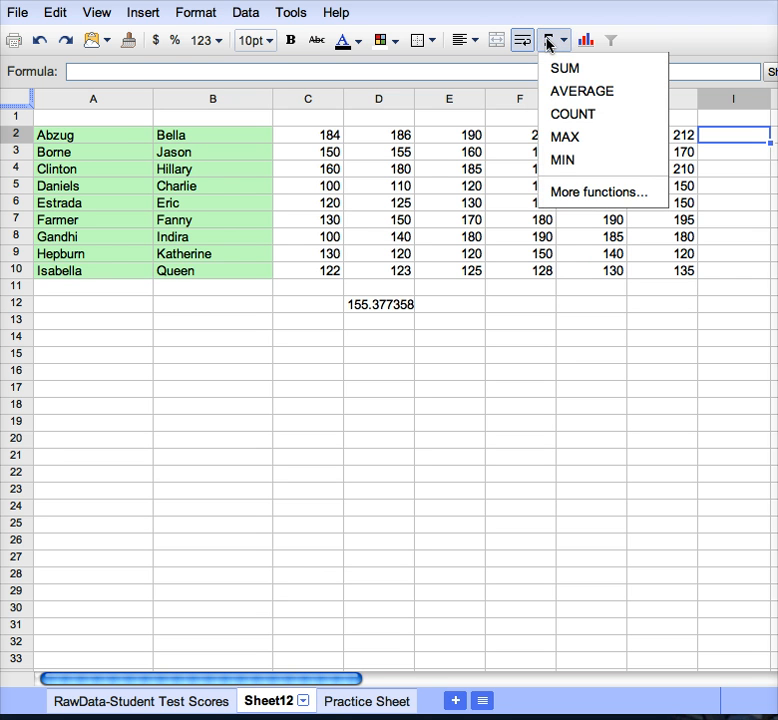
{"action": "left_click", "coordinate": [578, 93]}
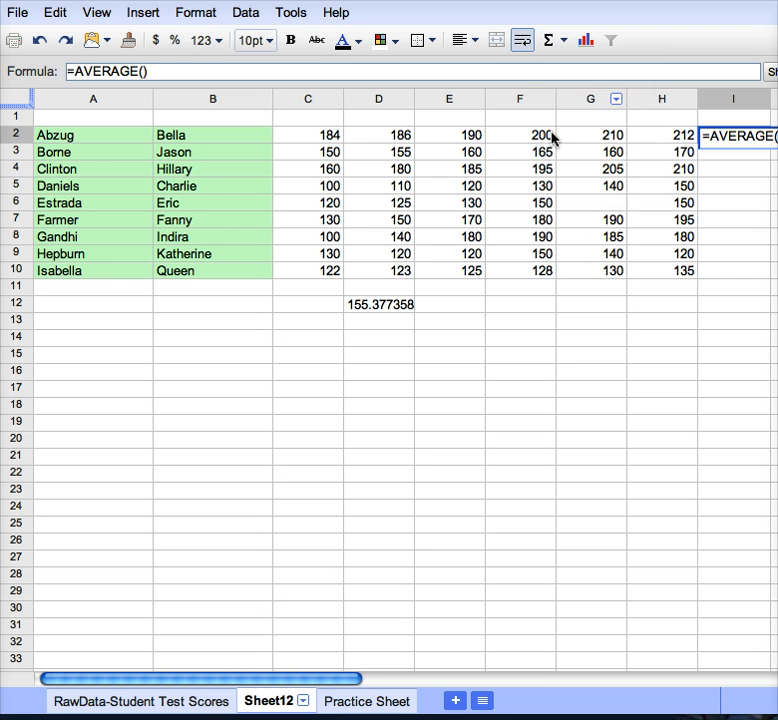
{"action": "left_click_drag", "start_coordinate": [323, 142], "coordinate": [640, 146]}
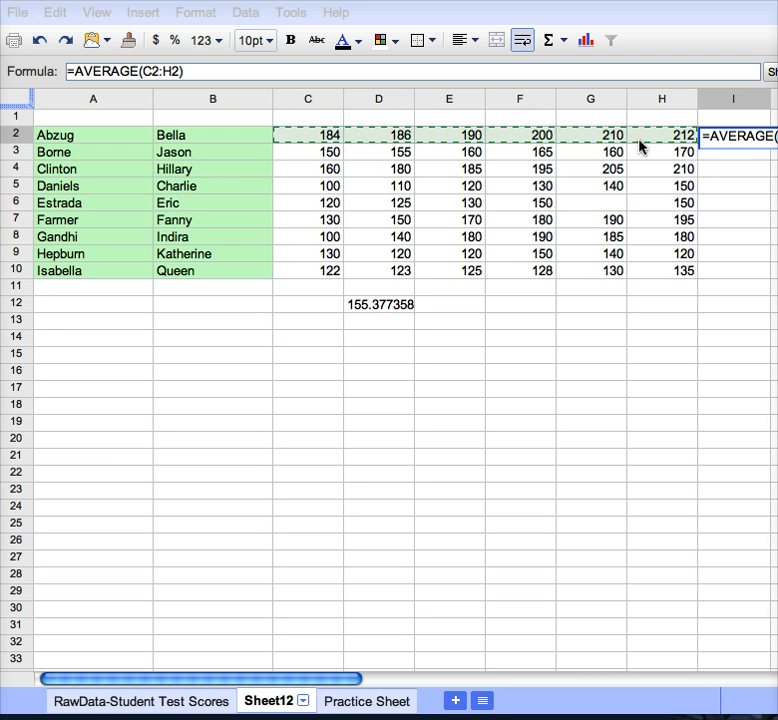
{"action": "key", "text": "Return"}
Fill the average formula from I2 down to I10 and format the averages with two decimals.
{"action": "left_click", "coordinate": [757, 137]}
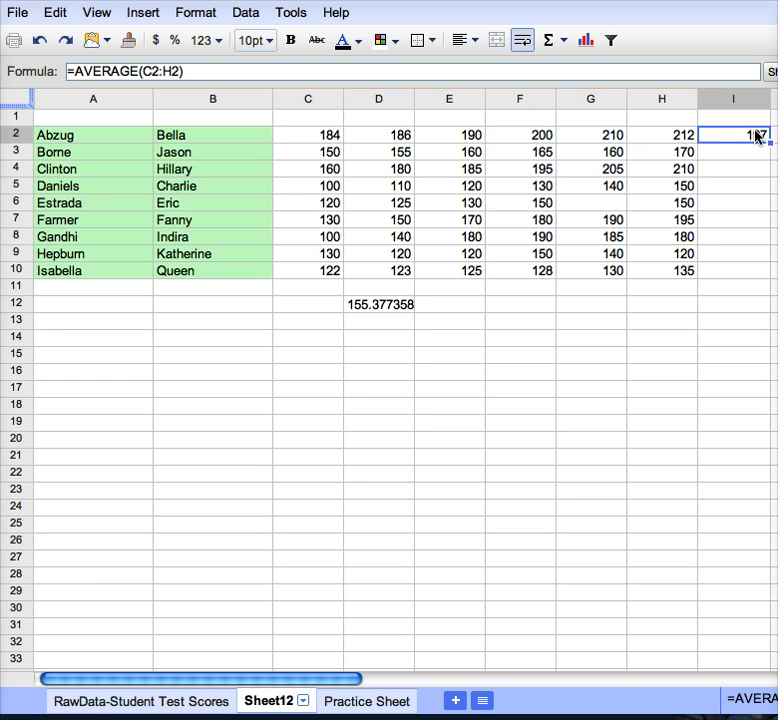
{"action": "left_click_drag", "start_coordinate": [769, 142], "coordinate": [767, 266]}
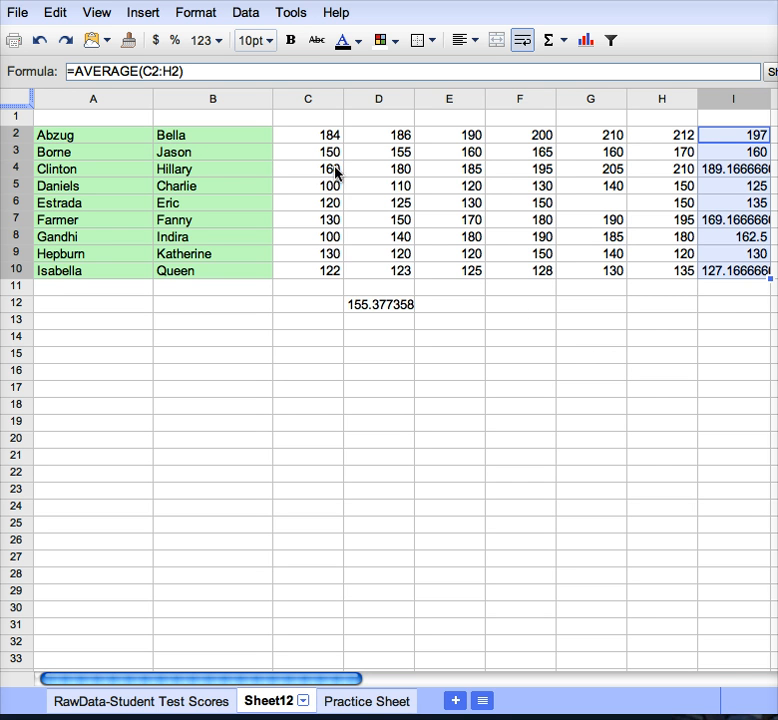
{"action": "left_click", "coordinate": [219, 42]}
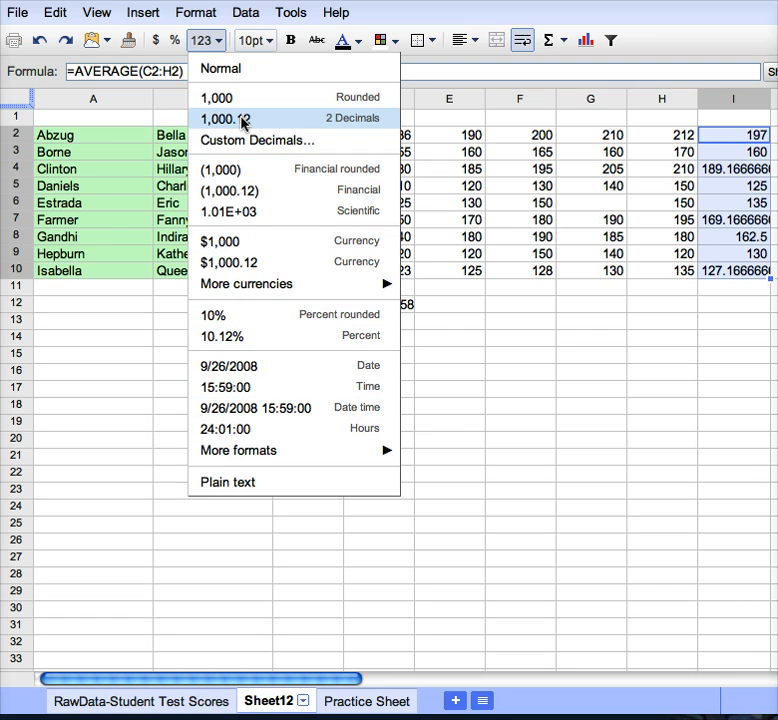
{"action": "left_click", "coordinate": [284, 126]}
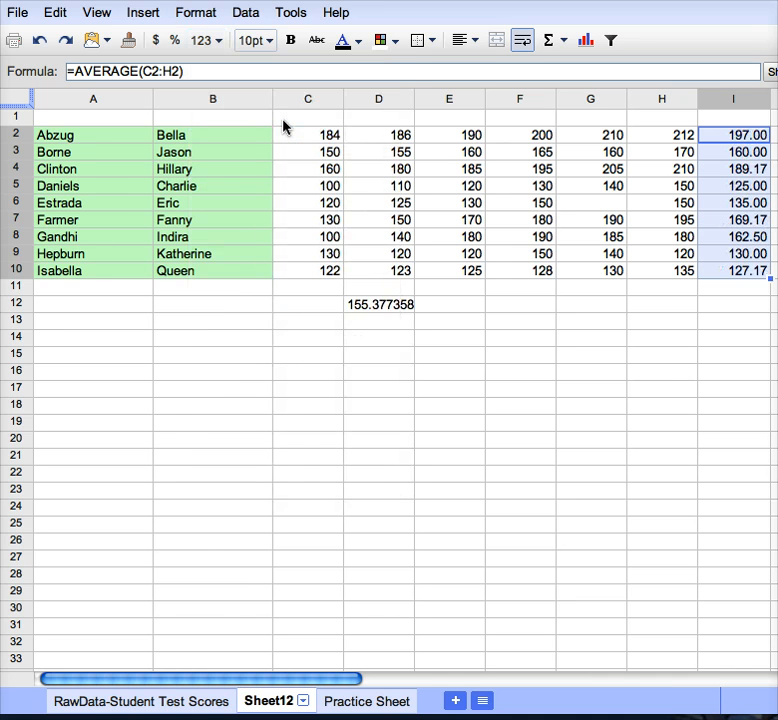
{"action": "left_click", "coordinate": [446, 341]}
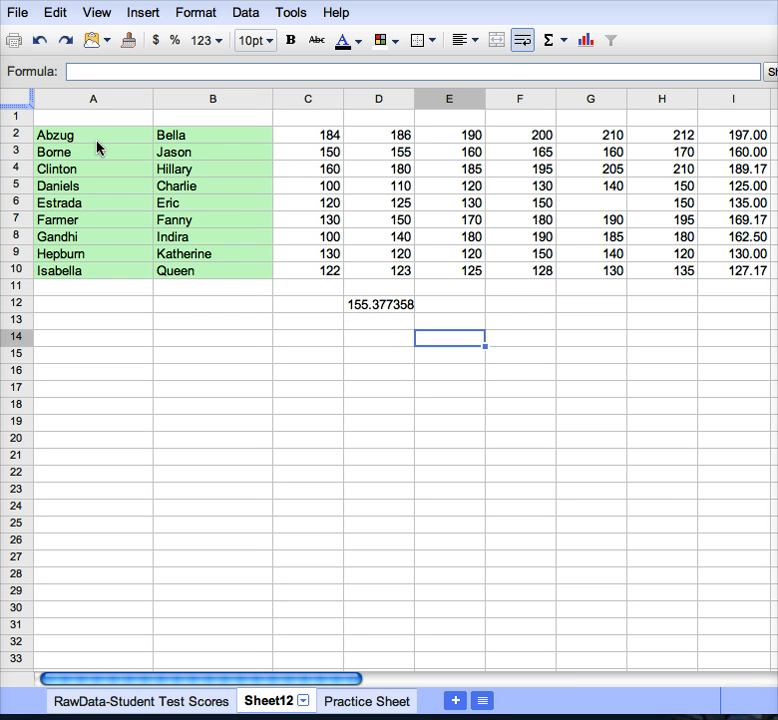
Sort the range A2:I10 by Column I in ascending order, without a header row.
{"action": "left_click_drag", "start_coordinate": [97, 140], "coordinate": [707, 277]}
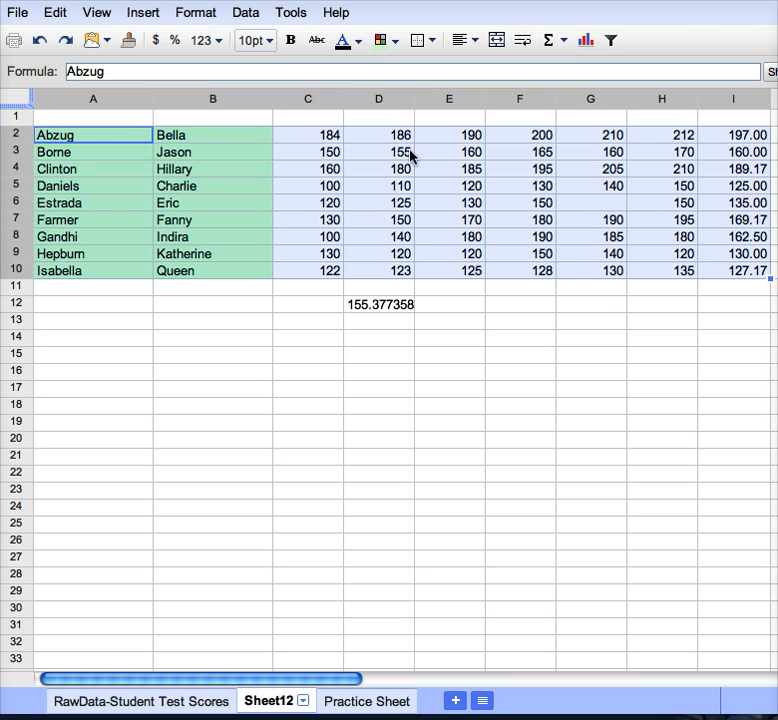
{"action": "left_click", "coordinate": [247, 16]}
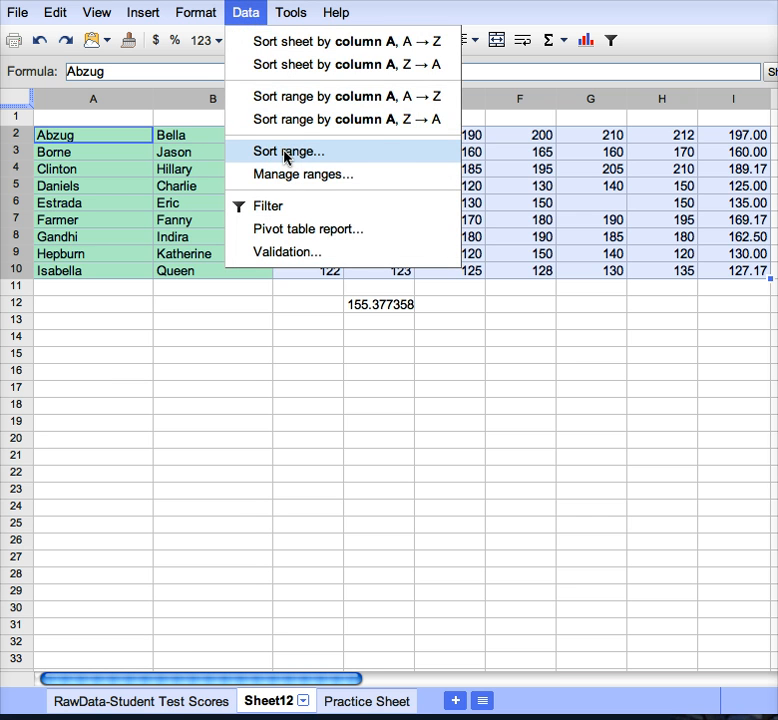
{"action": "left_click", "coordinate": [287, 153]}
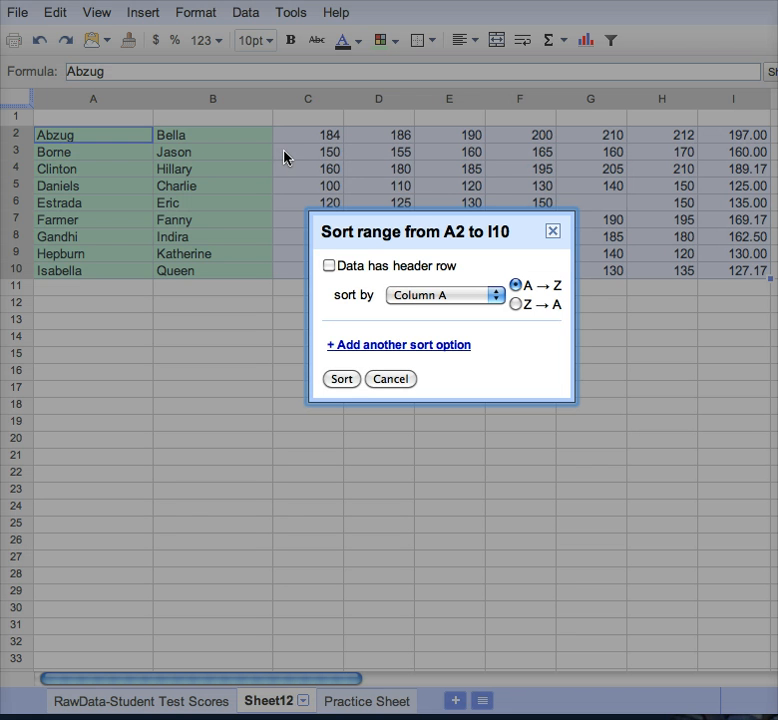
{"action": "left_click", "coordinate": [469, 297]}
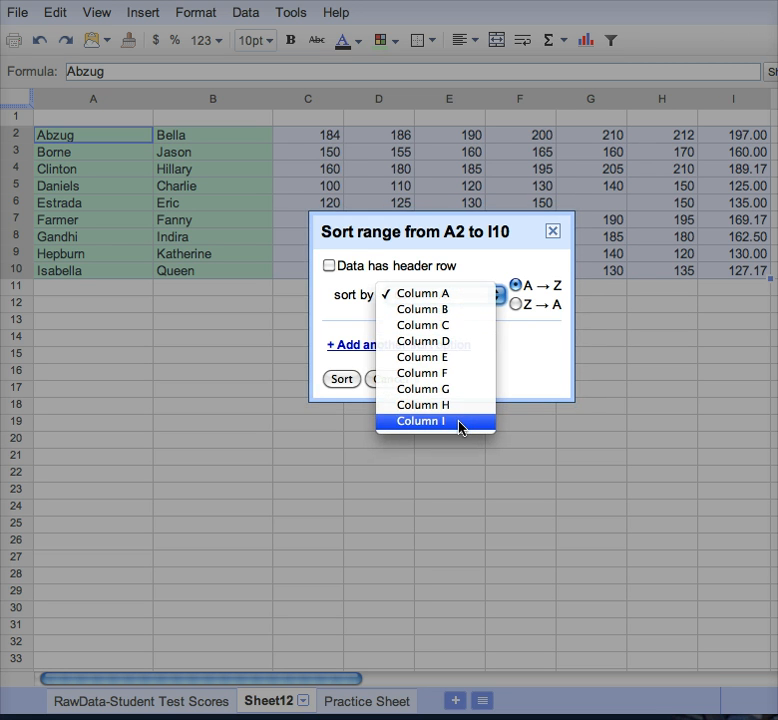
{"action": "left_click", "coordinate": [459, 421]}
{"action": "left_click", "coordinate": [344, 379]}
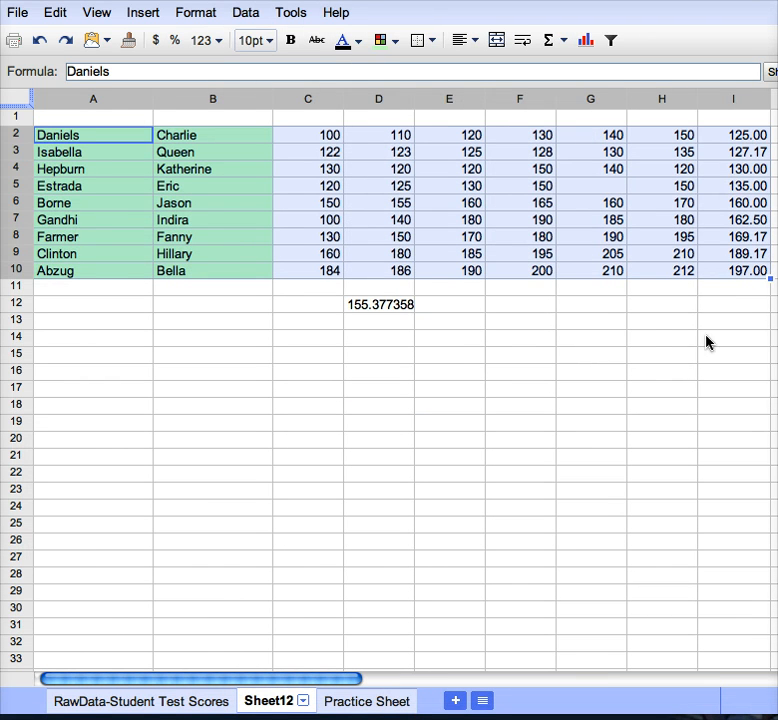
{"action": "left_click", "coordinate": [652, 325]}
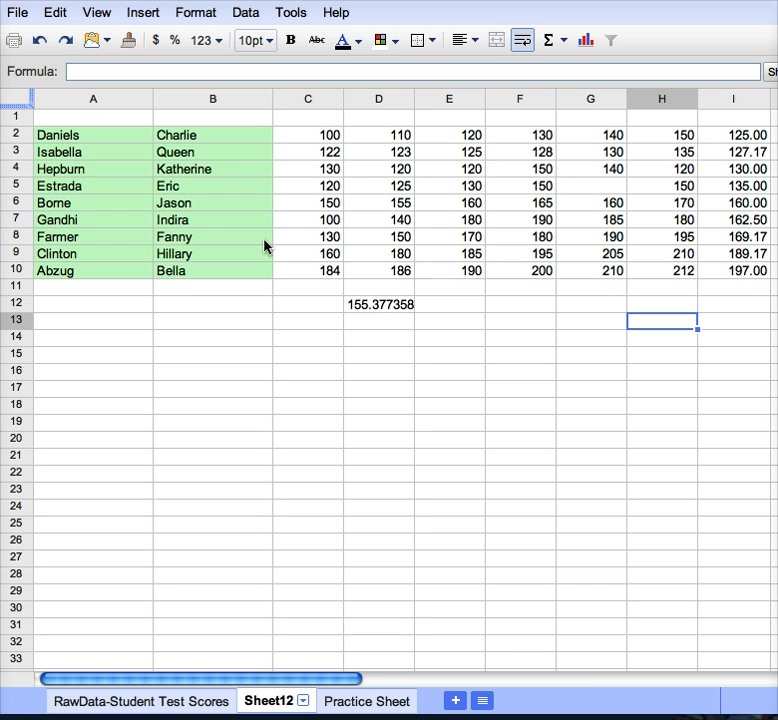
Move row 6 up one position so that it sits above row 5.
{"action": "left_click", "coordinate": [16, 205]}
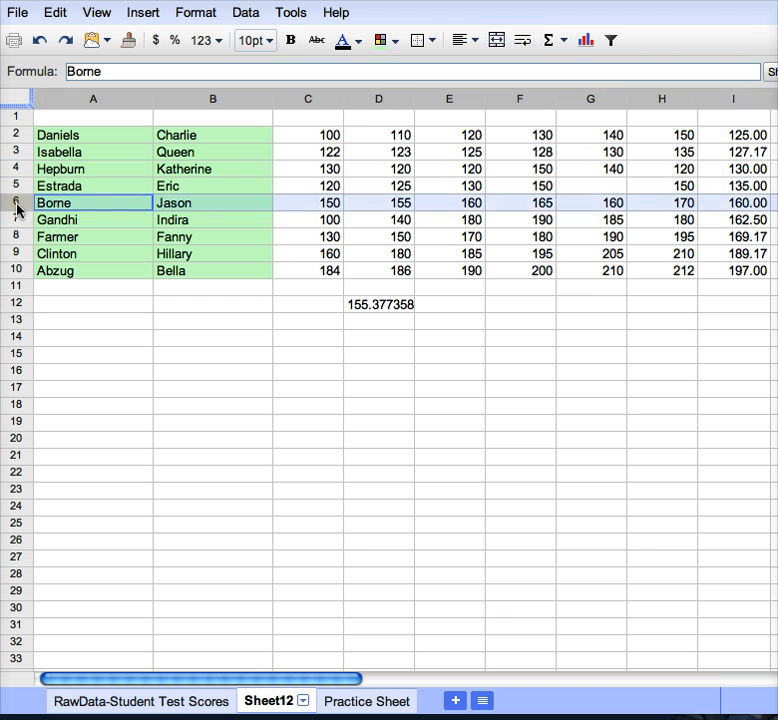
{"action": "mouse_move", "coordinate": [16, 207]}
{"action": "left_mouse_down"}
{"action": "mouse_move", "coordinate": [14, 248]}
{"action": "mouse_move", "coordinate": [12, 199]}
{"action": "left_mouse_up"}
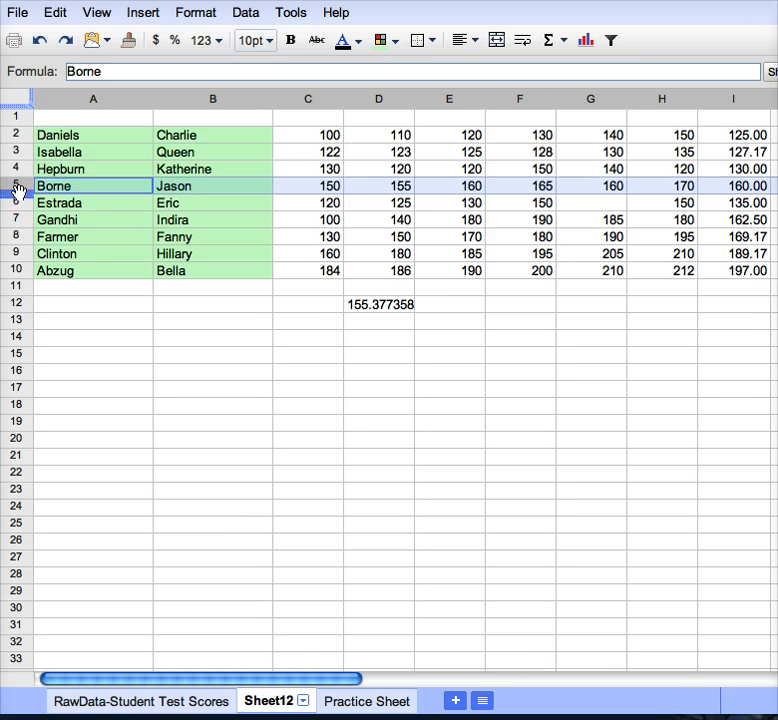
Delete rows 5 to 10 from the sheet.
{"action": "key", "text": "shift+Down"}
{"action": "key", "text": "shift+Down"}
{"action": "key", "text": "shift+Down"}
{"action": "key", "text": "shift+Down"}
{"action": "key", "text": "shift+Down"}
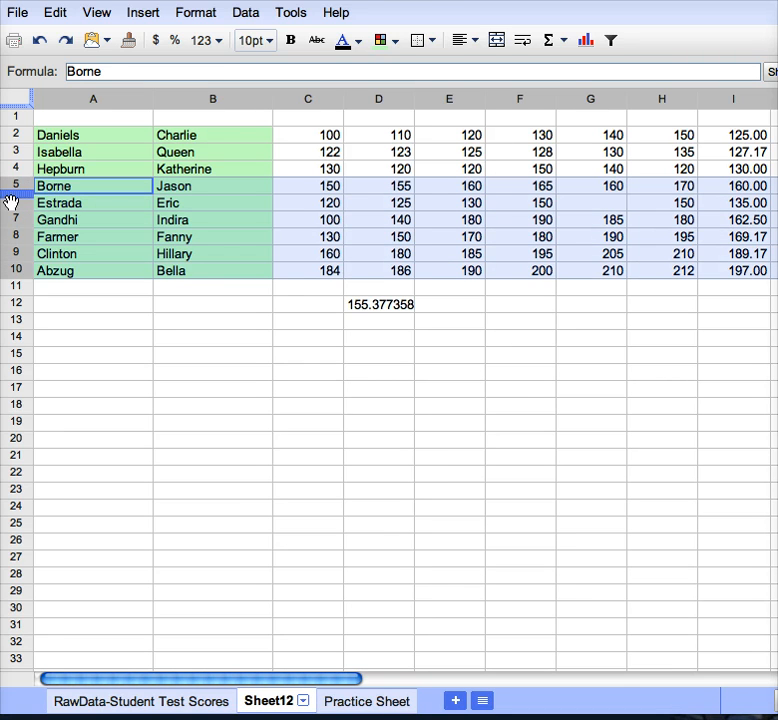
{"action": "right_click", "coordinate": [24, 201]}
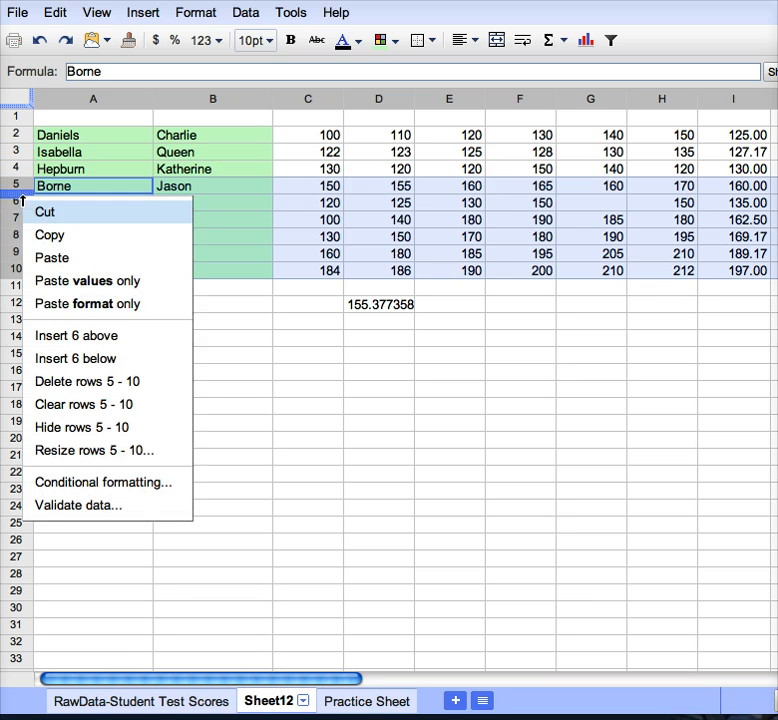
{"action": "left_click", "coordinate": [105, 383]}
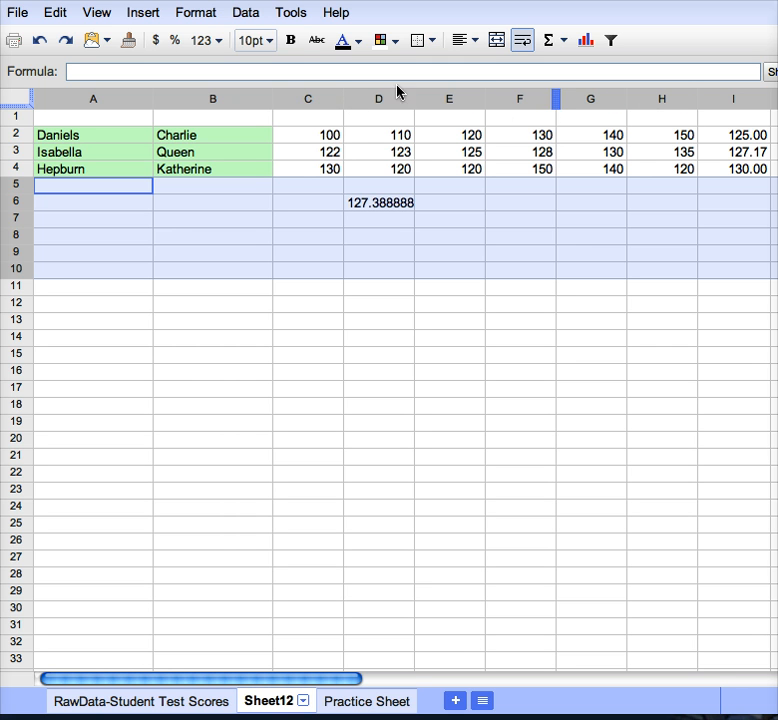
Delete columns C and D from the sheet.
{"action": "left_click", "coordinate": [309, 100]}
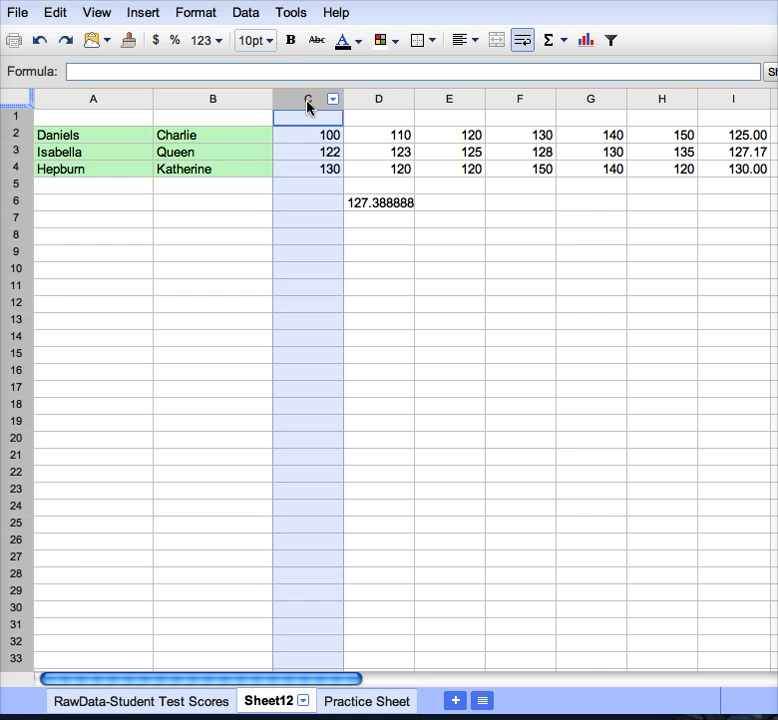
{"action": "key", "text": "shift+Right"}
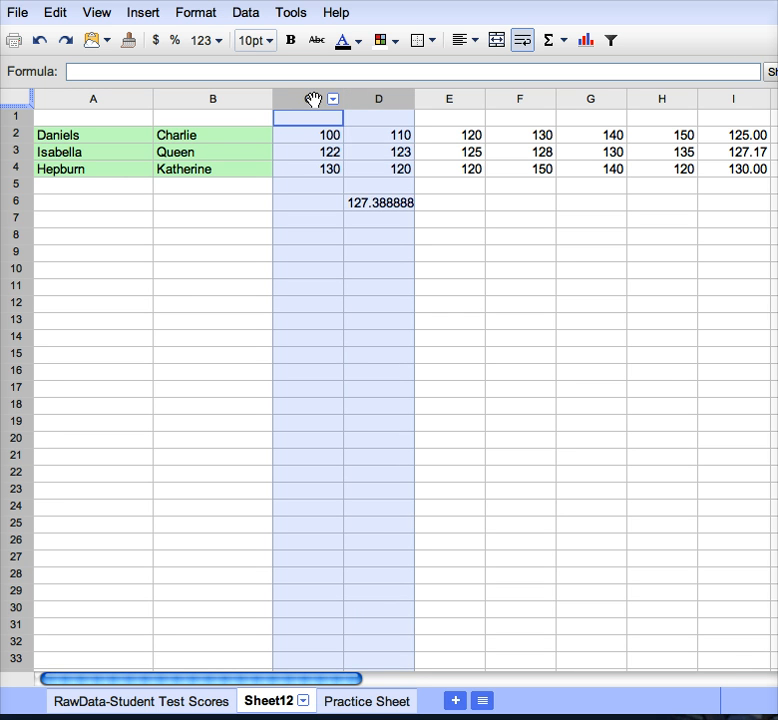
{"action": "right_click", "coordinate": [312, 100]}
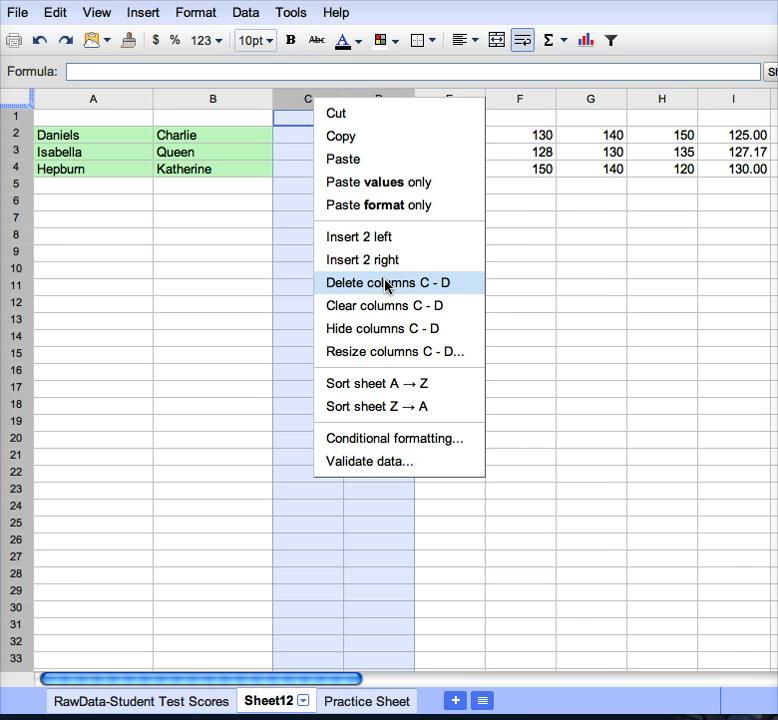
{"action": "left_click", "coordinate": [385, 285]}
{"action": "left_click", "coordinate": [371, 209]}
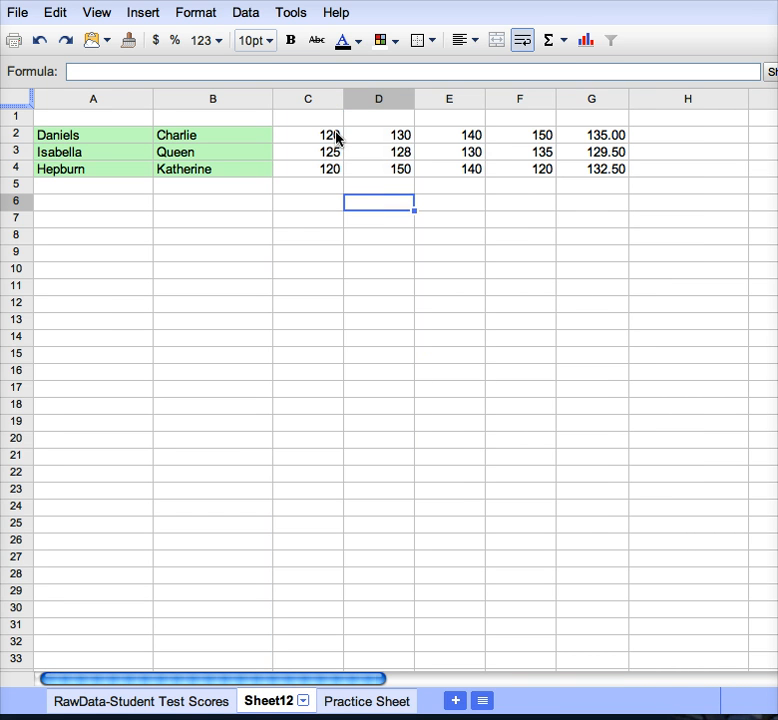
Enter the headers test 7, test 8, test 9 and test 10 in cells C1 to F1.
{"action": "left_click", "coordinate": [321, 119]}
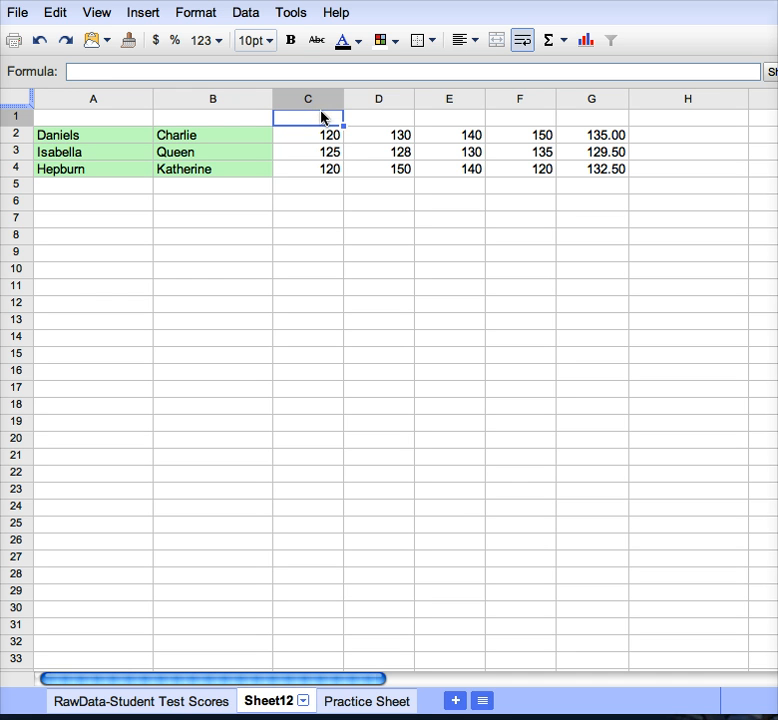
{"action": "type", "text": "test 7"}
{"action": "key", "text": "Tab"}
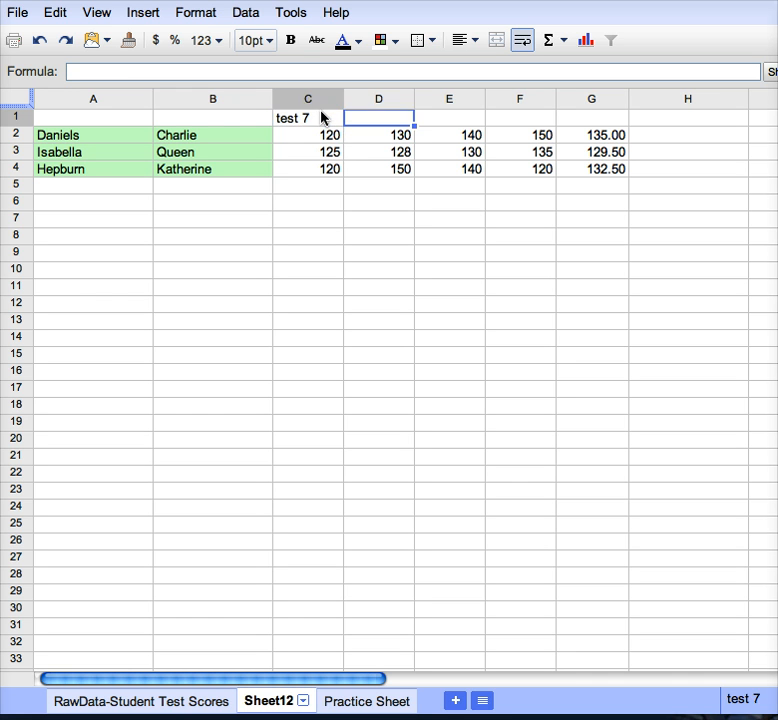
{"action": "type", "text": "test 8"}
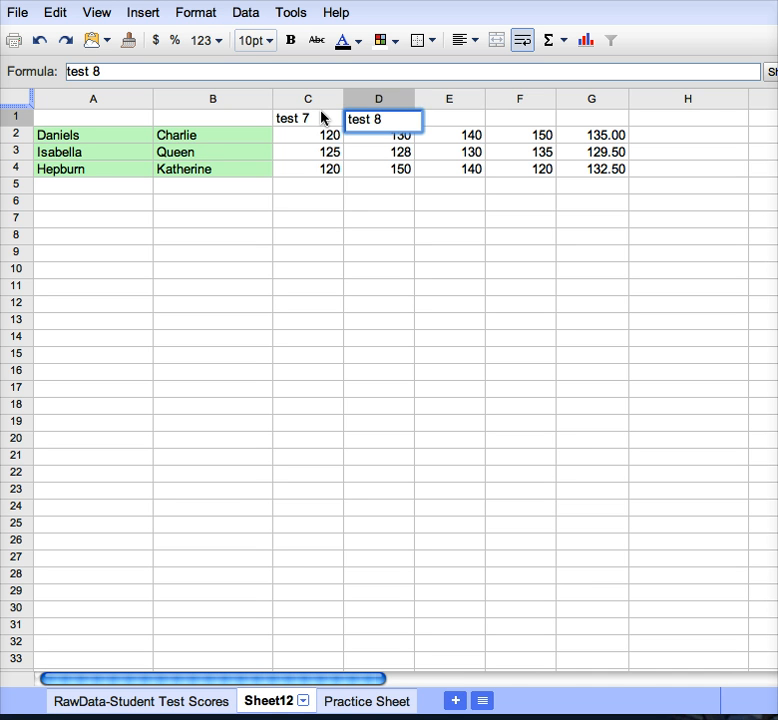
{"action": "key", "text": "Tab"}
{"action": "type", "text": "test 9"}
{"action": "key", "text": "Tab"}
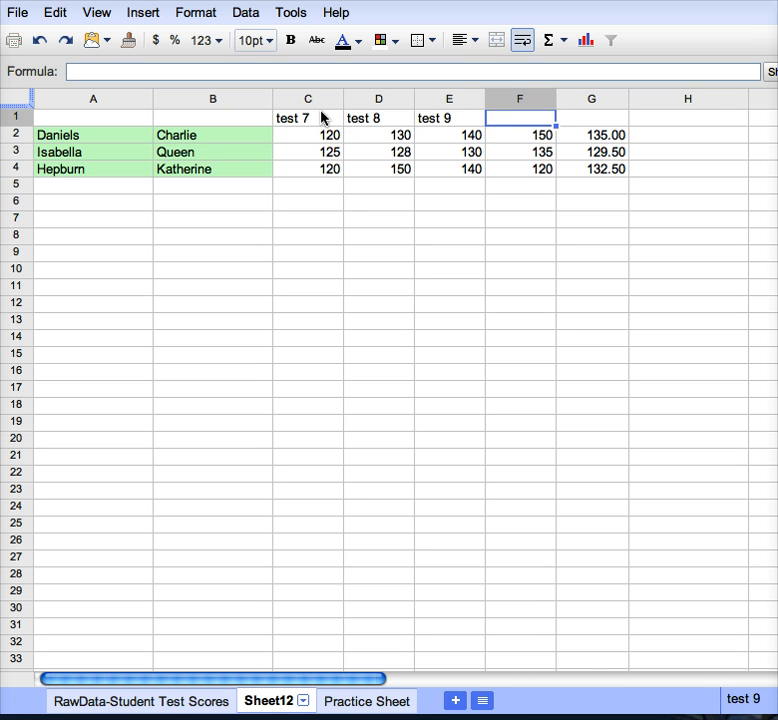
{"action": "type", "text": "test 10"}
{"action": "key", "text": "Return"}
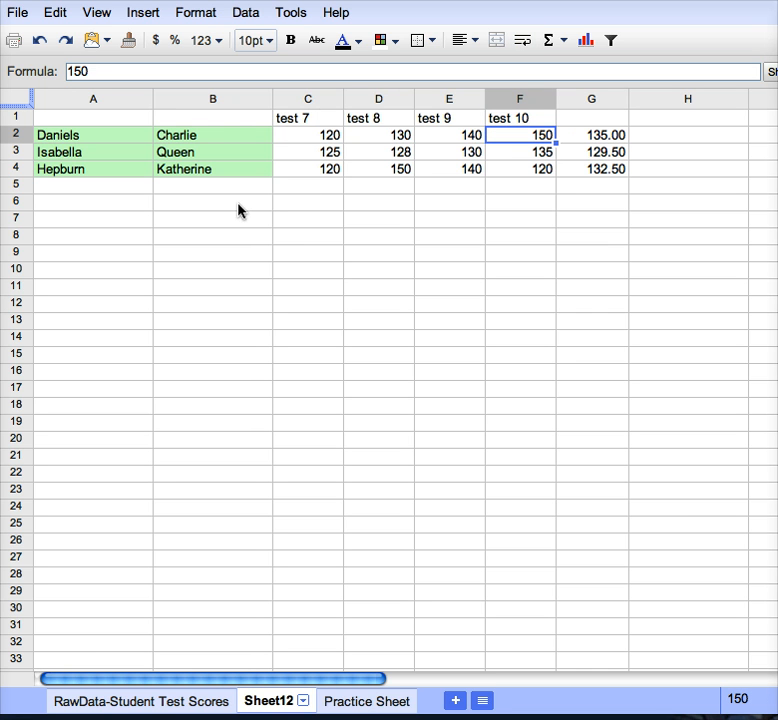
Start a chart from the range B1:F4 and use row 1 as headers.
{"action": "left_click", "coordinate": [219, 118]}
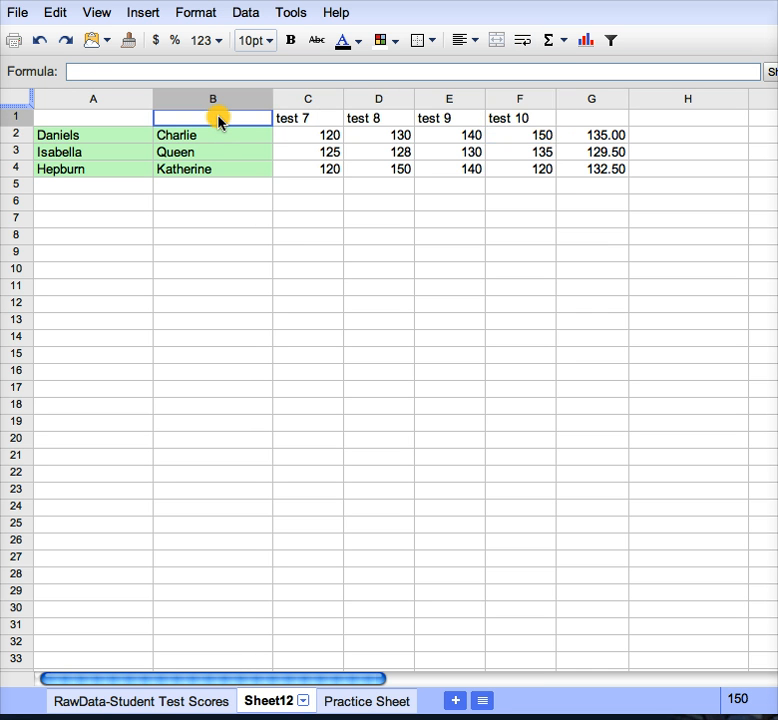
{"action": "left_click_drag", "start_coordinate": [219, 118], "coordinate": [488, 168]}
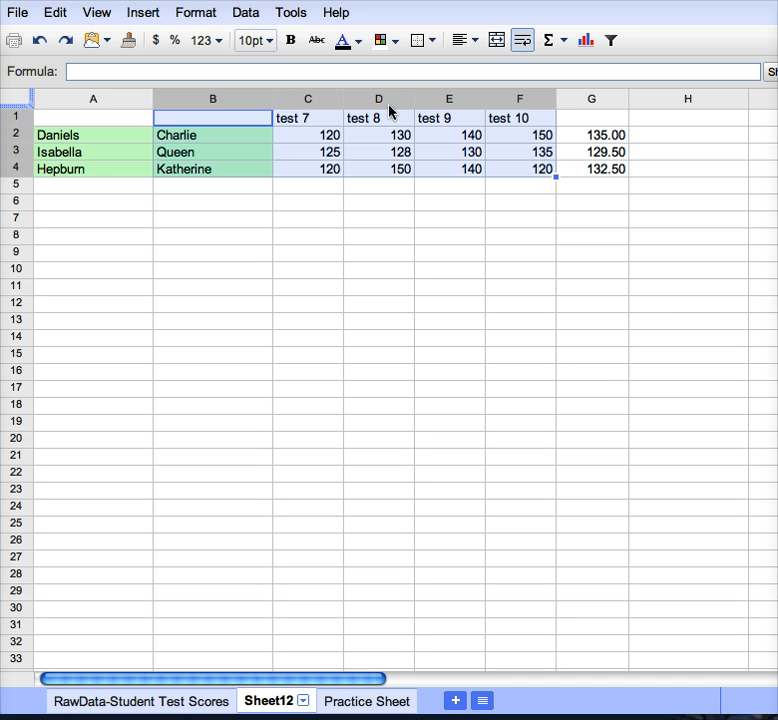
{"action": "left_click", "coordinate": [587, 44]}
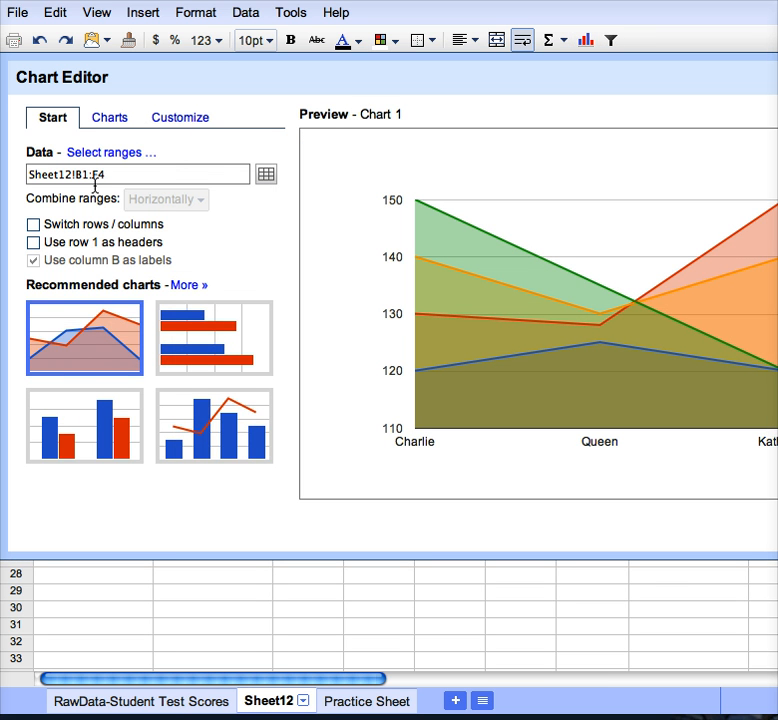
{"action": "left_click", "coordinate": [35, 242]}
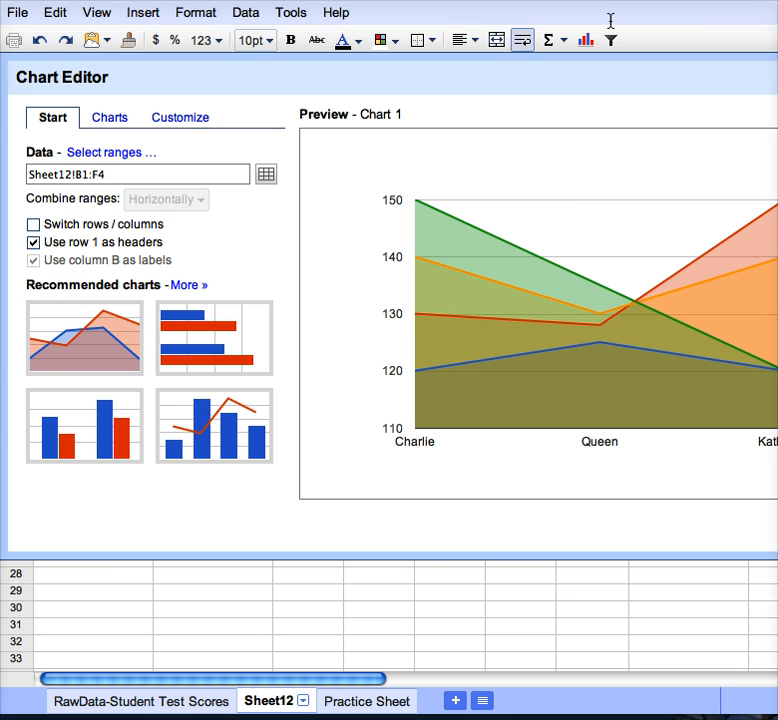
Set the chart title to "Relevant title" and the vertical axis title to "test scores".
{"action": "left_click", "coordinate": [178, 121]}
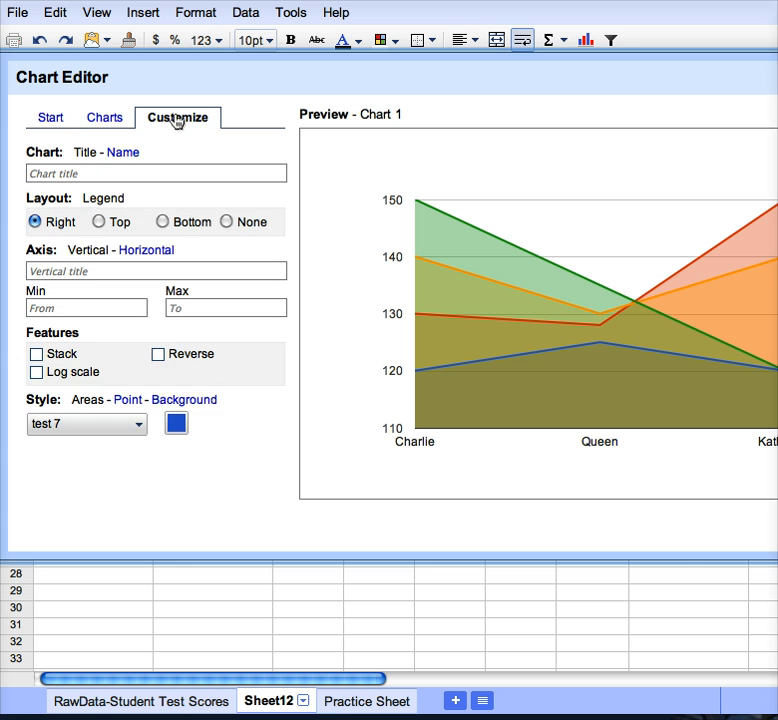
{"action": "left_click", "coordinate": [64, 175]}
{"action": "type", "text": "Re"}
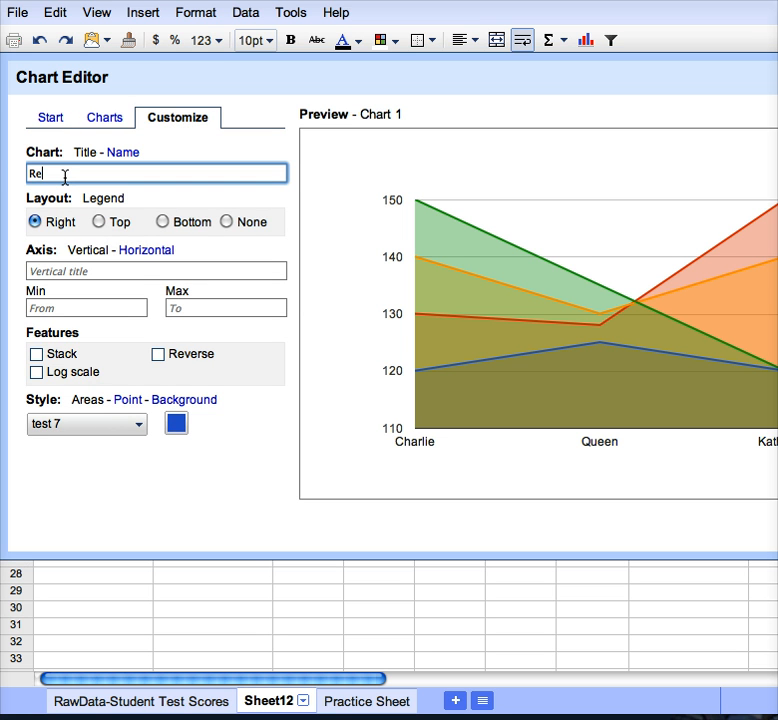
{"action": "type", "text": "levant title"}
{"action": "left_click", "coordinate": [57, 271]}
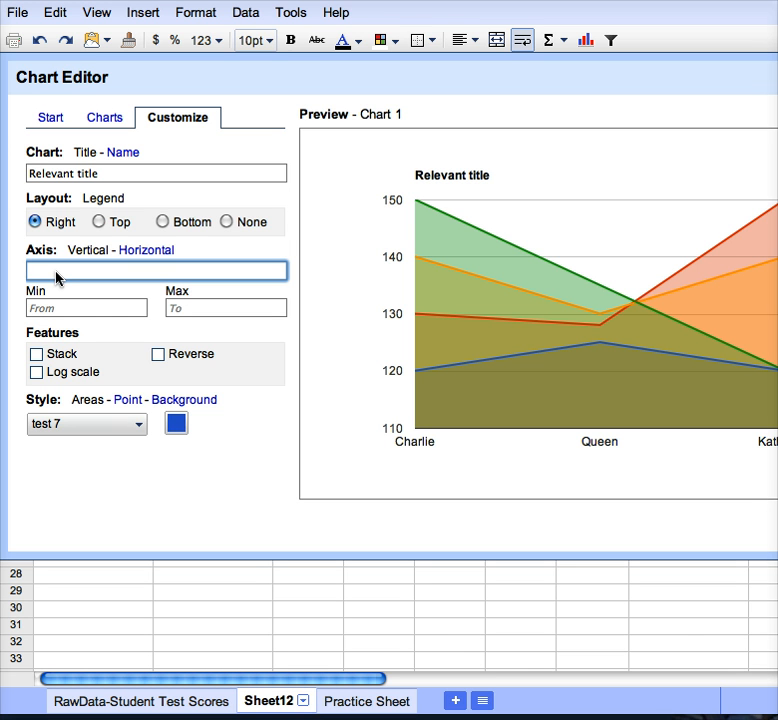
{"action": "type", "text": "test scores"}
{"action": "left_click", "coordinate": [217, 147]}
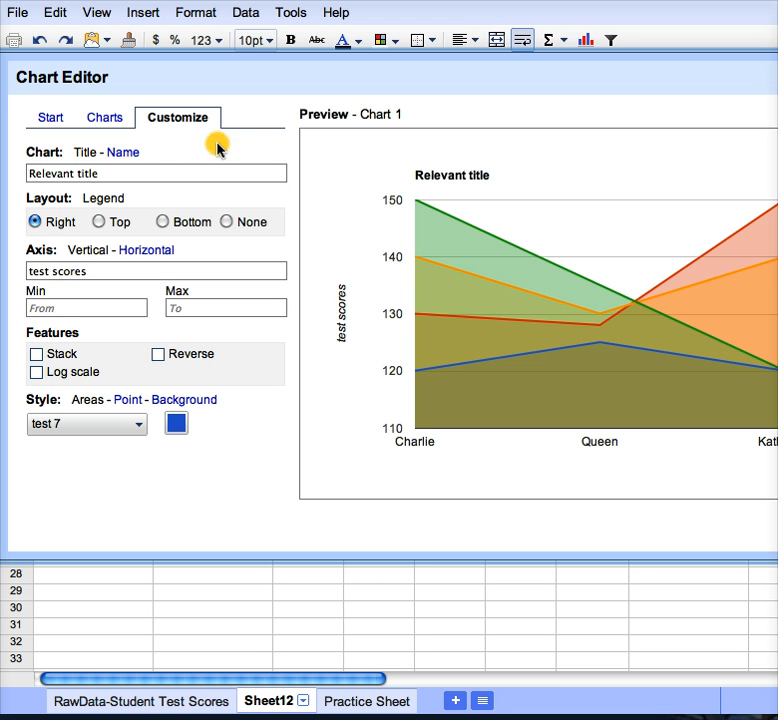
Change the chart type to the plain straight-segment line chart.
{"action": "left_click", "coordinate": [108, 121]}
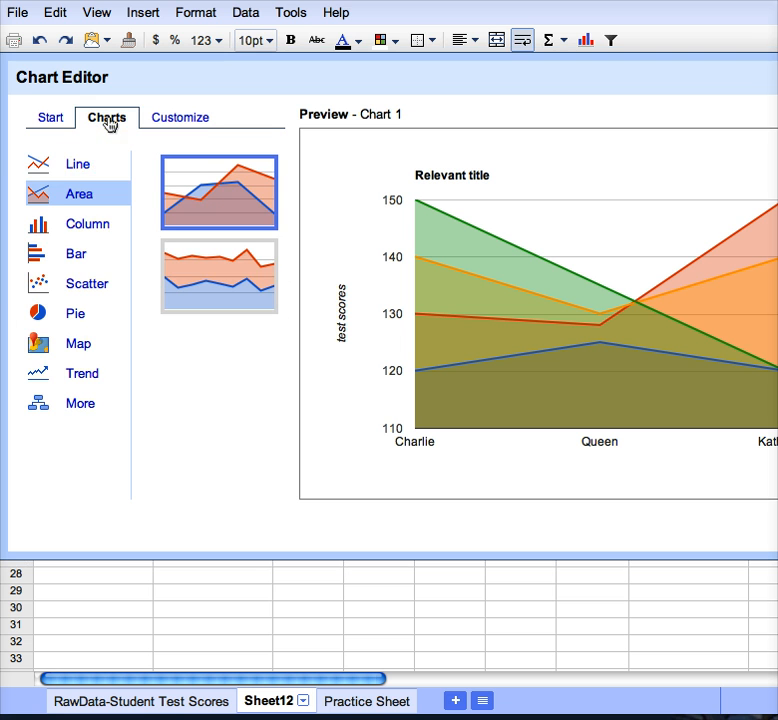
{"action": "left_click", "coordinate": [78, 163]}
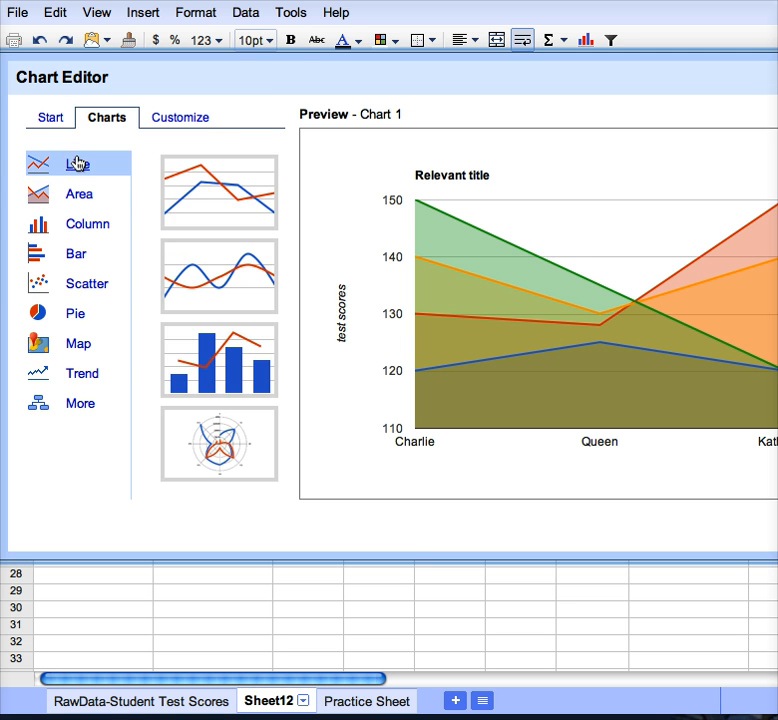
{"action": "left_click", "coordinate": [233, 197]}
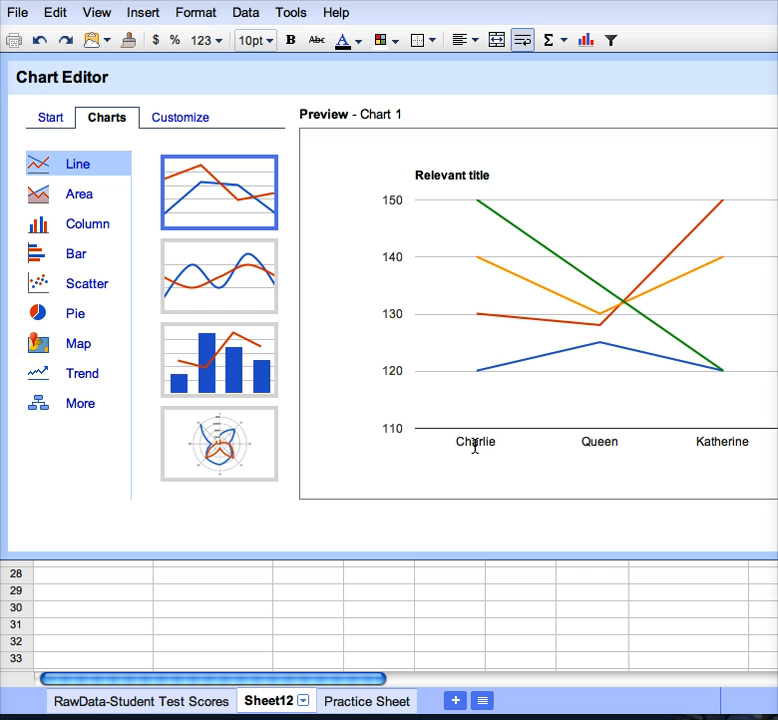
{"action": "mouse_move", "coordinate": [488, 242]}
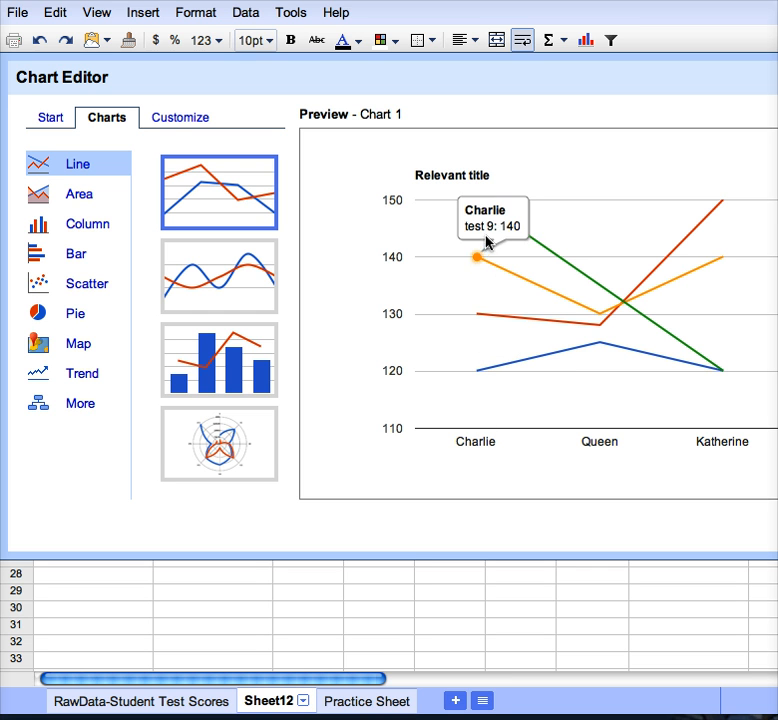
Switch the chart's rows and columns so the tests run along the horizontal axis.
{"action": "left_click", "coordinate": [180, 117]}
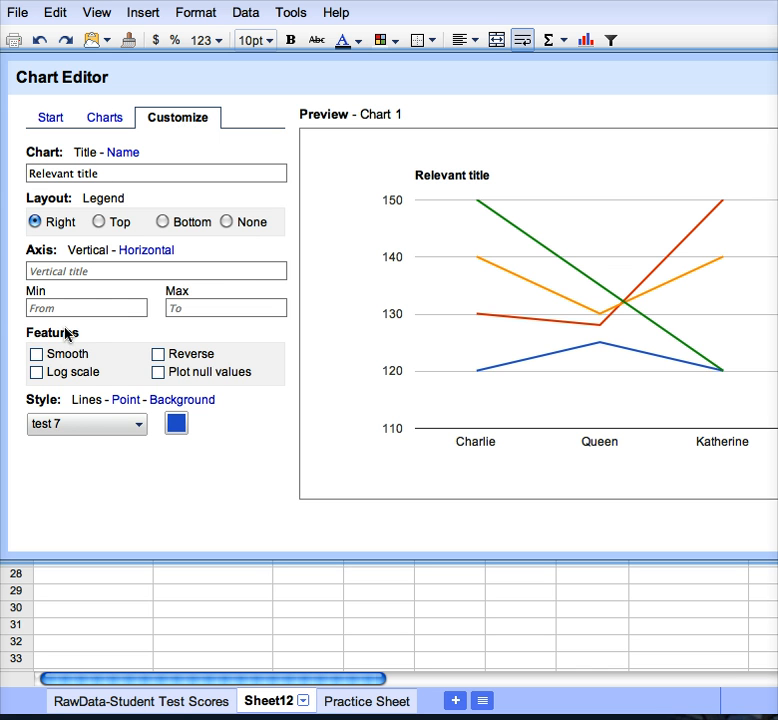
{"action": "left_click", "coordinate": [106, 118]}
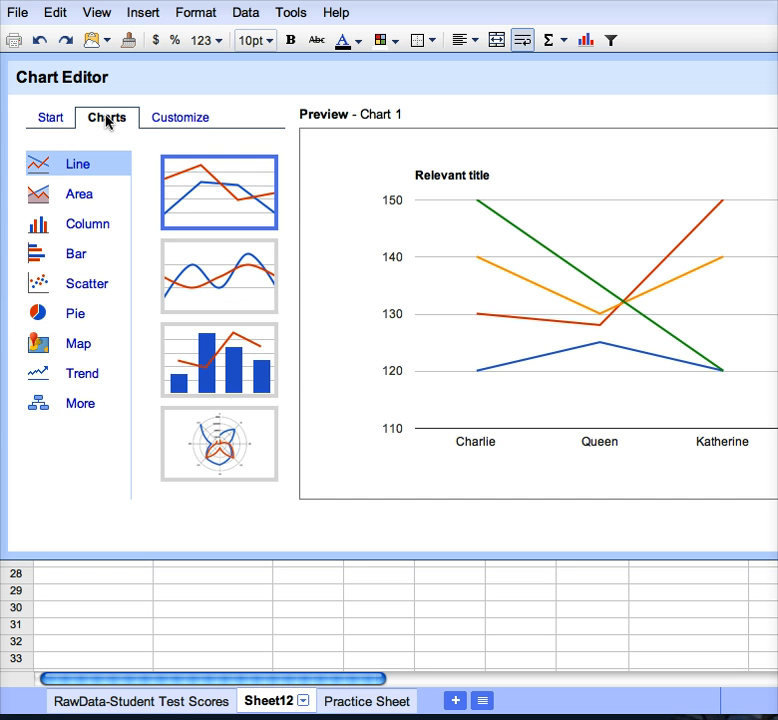
{"action": "left_click", "coordinate": [54, 122]}
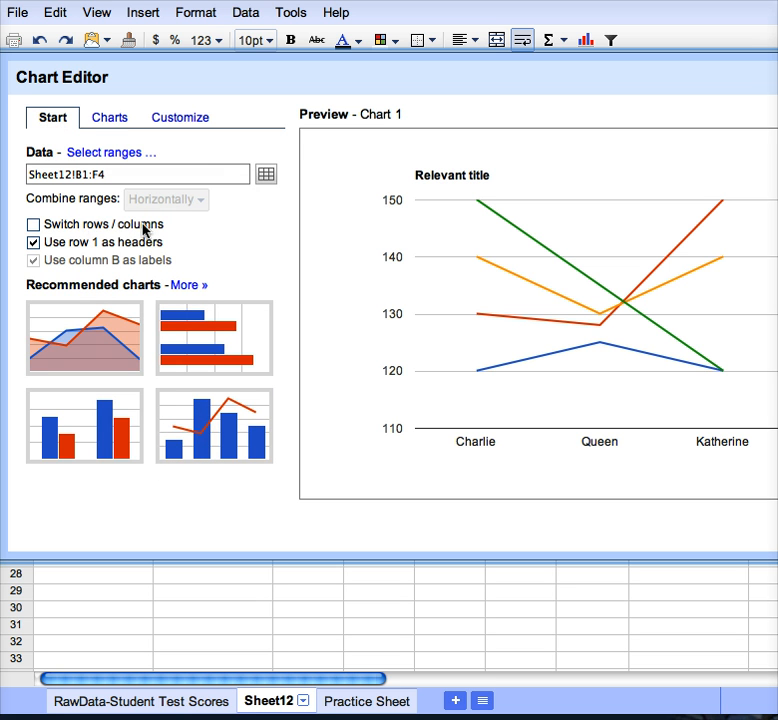
{"action": "left_click", "coordinate": [32, 227]}
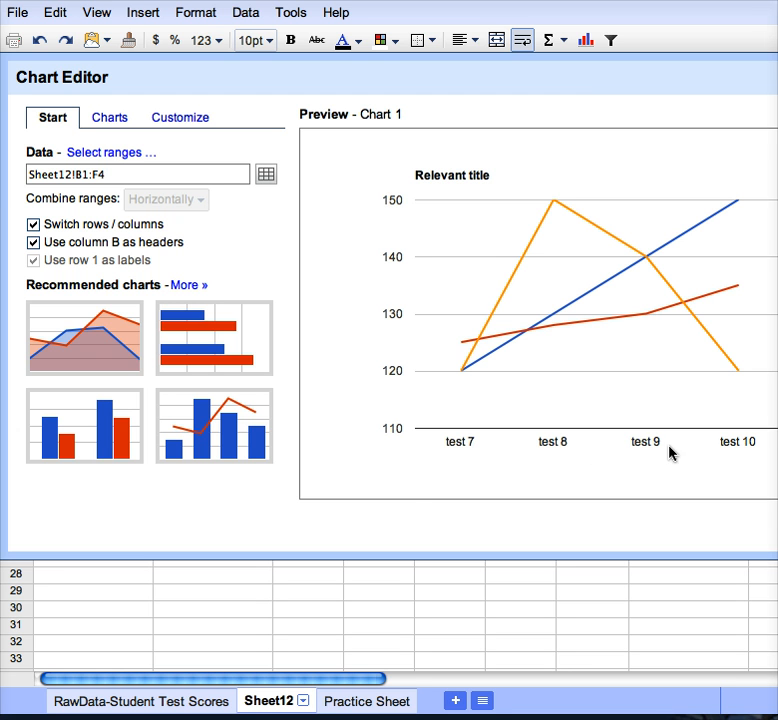
Insert the line chart into the sheet and move it below the score table, starting around row 7.
{"action": "left_click", "coordinate": [775, 525]}
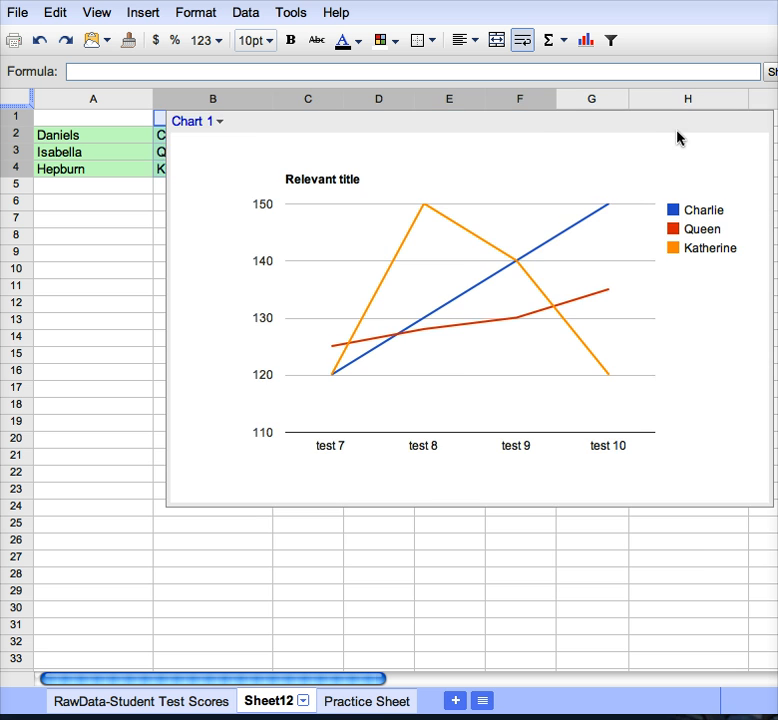
{"action": "left_click_drag", "start_coordinate": [679, 127], "coordinate": [581, 233]}
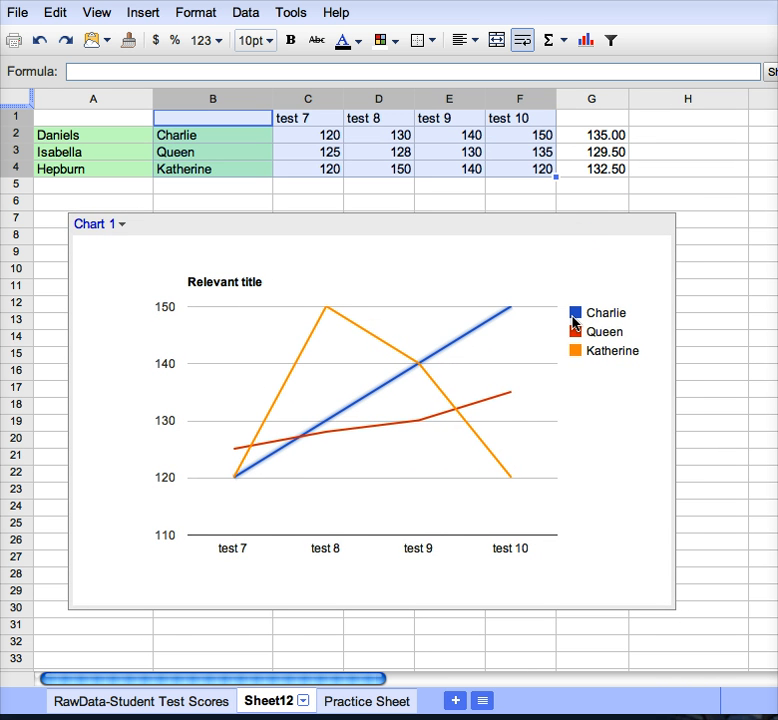